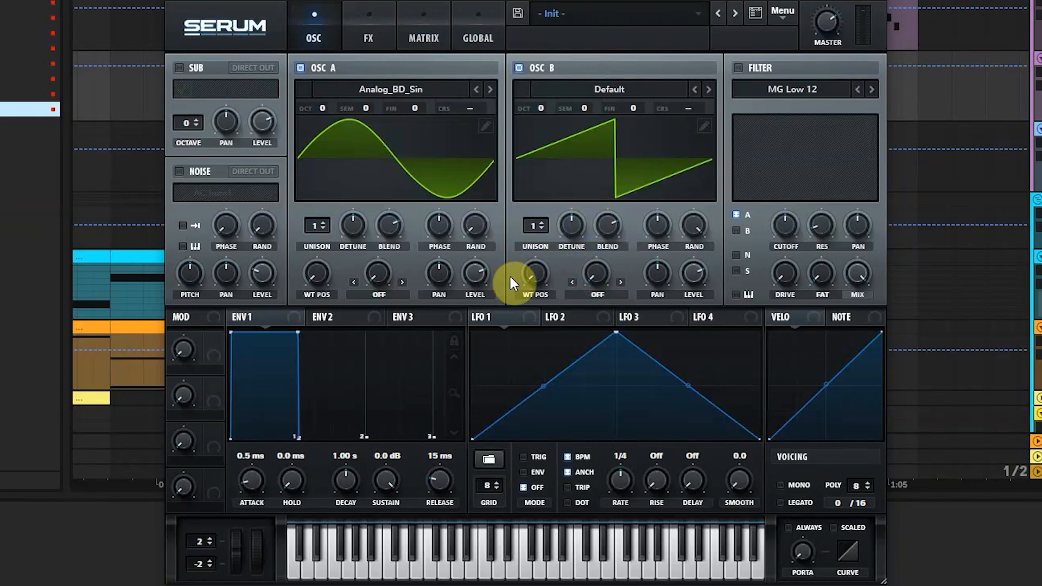
# Set OSC A's warp mode to FM (from B) and turn the oscillators' random phase down to 0%.
pyautogui.click(379, 296)
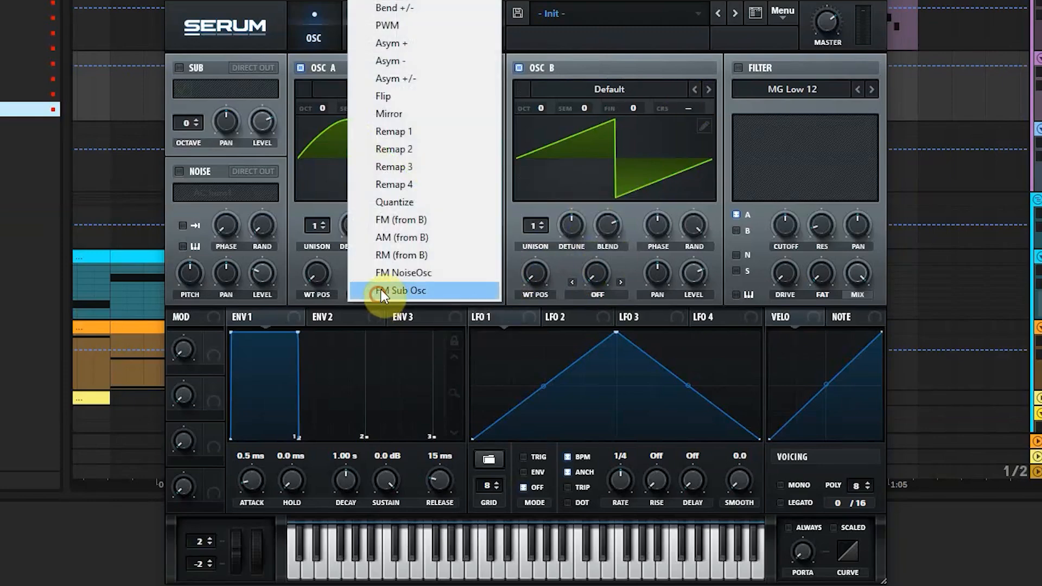
pyautogui.click(395, 219)
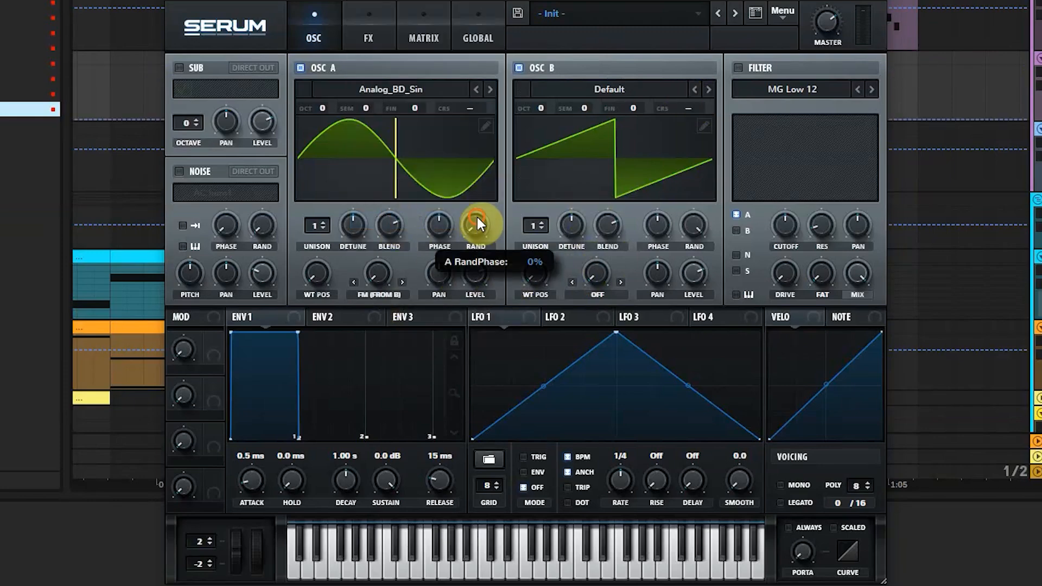
pyautogui.click(693, 223)
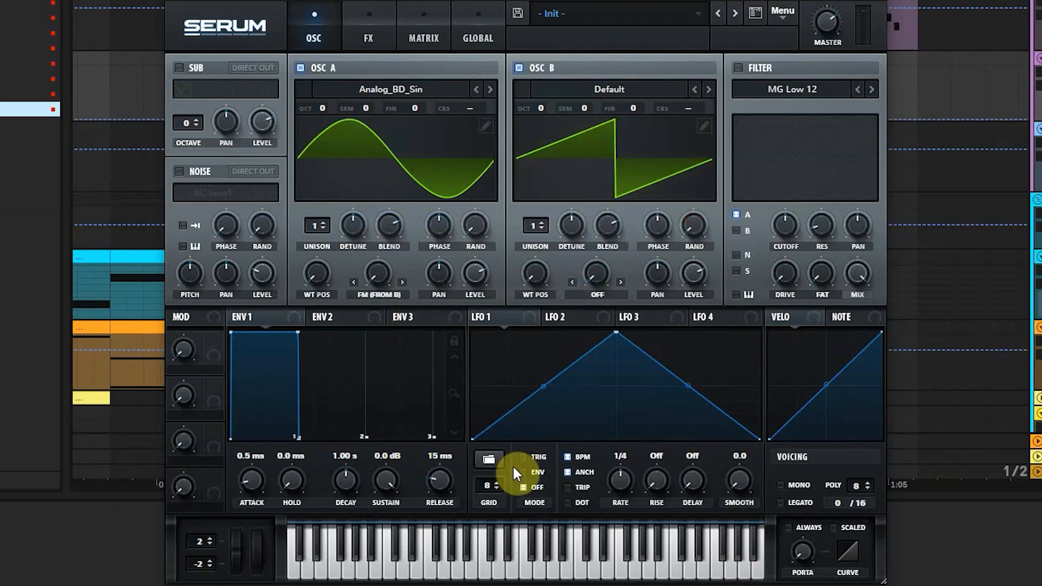
# Modulate OSC A's FM warp with LFO 1 in ENV mode, peaking near its start, and set OSC B's level to 0%.
pyautogui.moveTo(387, 283); pyautogui.dragTo(383, 242)
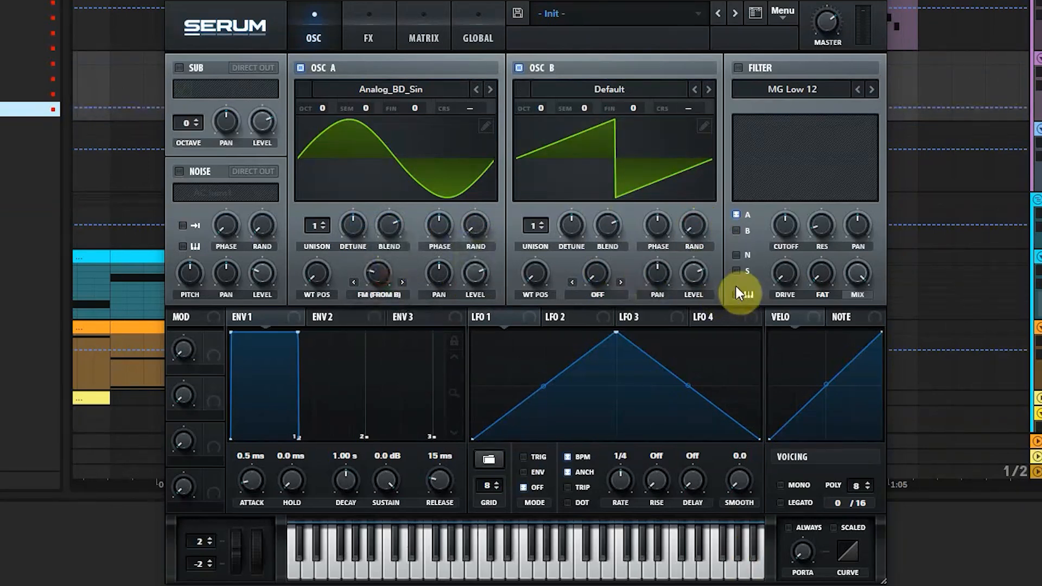
pyautogui.moveTo(696, 270)
pyautogui.mouseDown()
pyautogui.moveTo(710, 343)
pyautogui.moveTo(693, 274)
pyautogui.moveTo(693, 299)
pyautogui.moveTo(702, 274)
pyautogui.mouseUp()
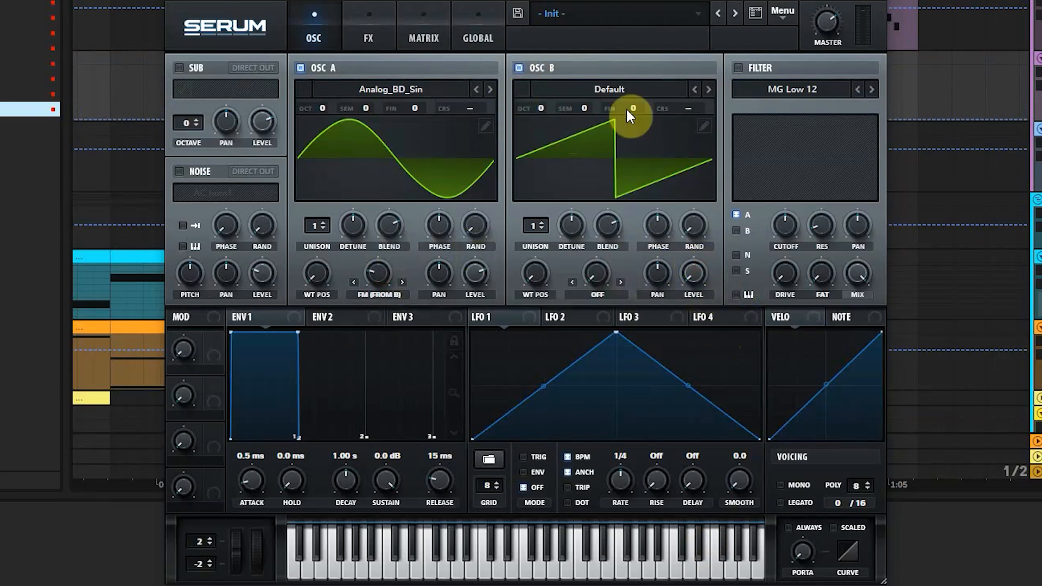
pyautogui.moveTo(618, 332); pyautogui.dragTo(398, 365)
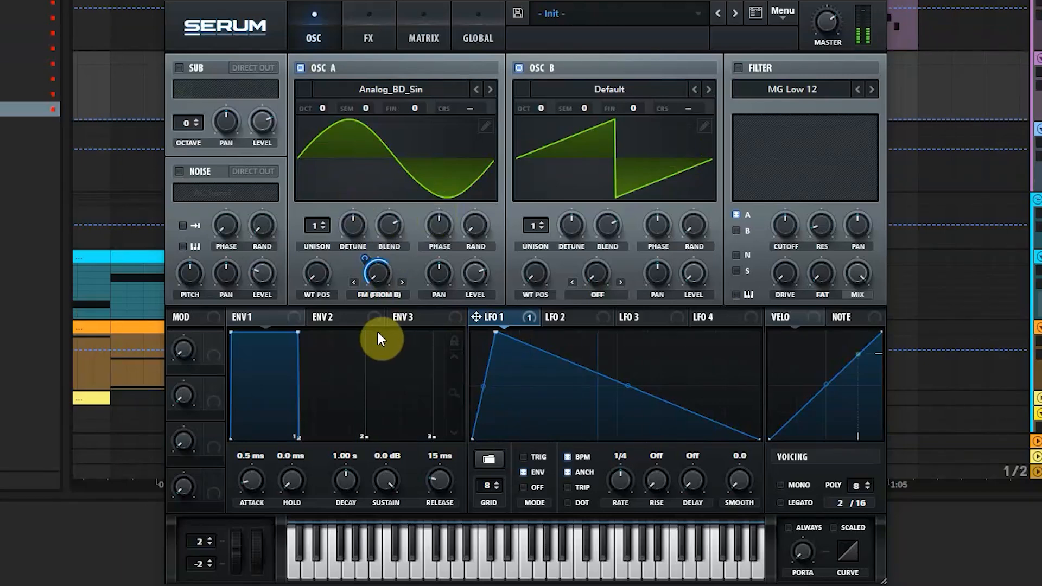
pyautogui.moveTo(697, 270); pyautogui.dragTo(699, 305)
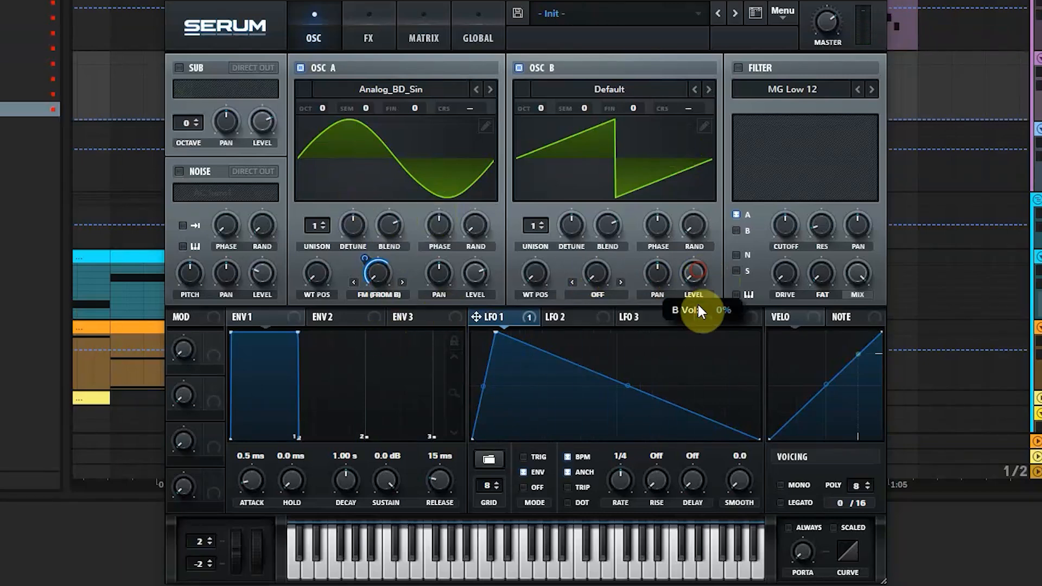
# Load the Basic Shapes wavetable in OSC A and set its FM warp amount to 11%.
pyautogui.click(491, 88)
pyautogui.click(492, 88)
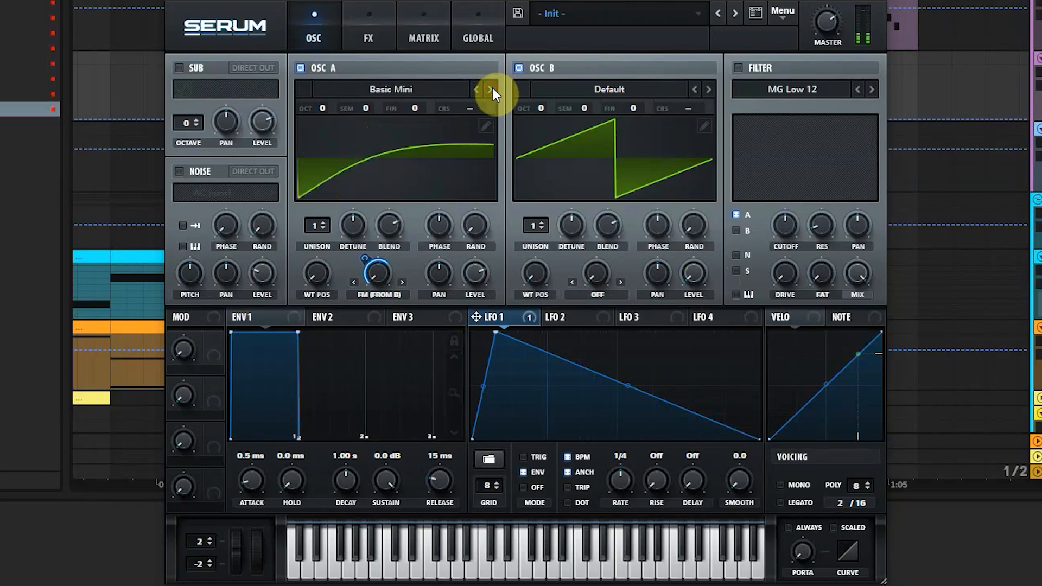
pyautogui.click(491, 88)
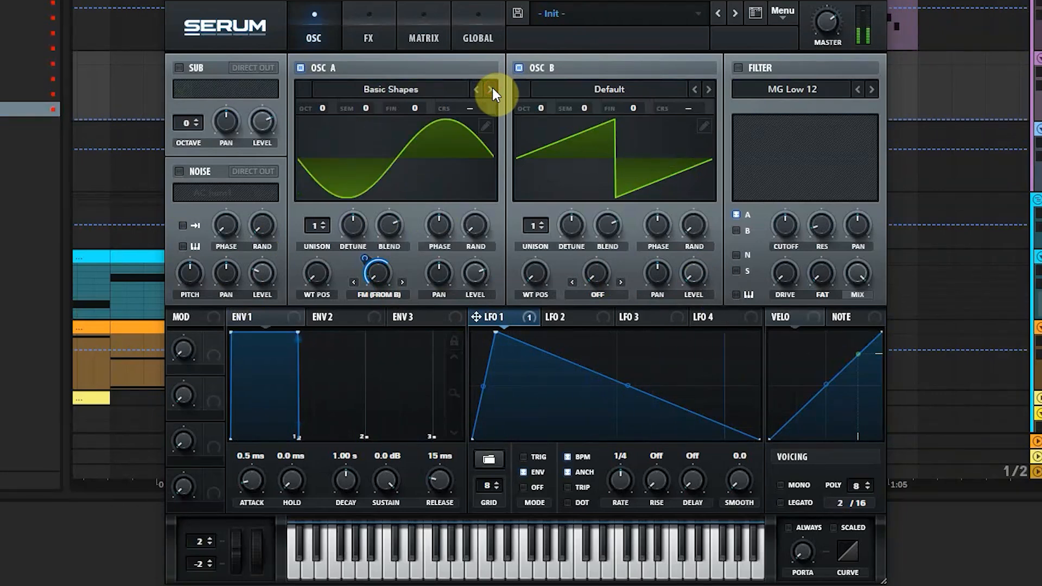
pyautogui.moveTo(379, 256); pyautogui.dragTo(380, 252)
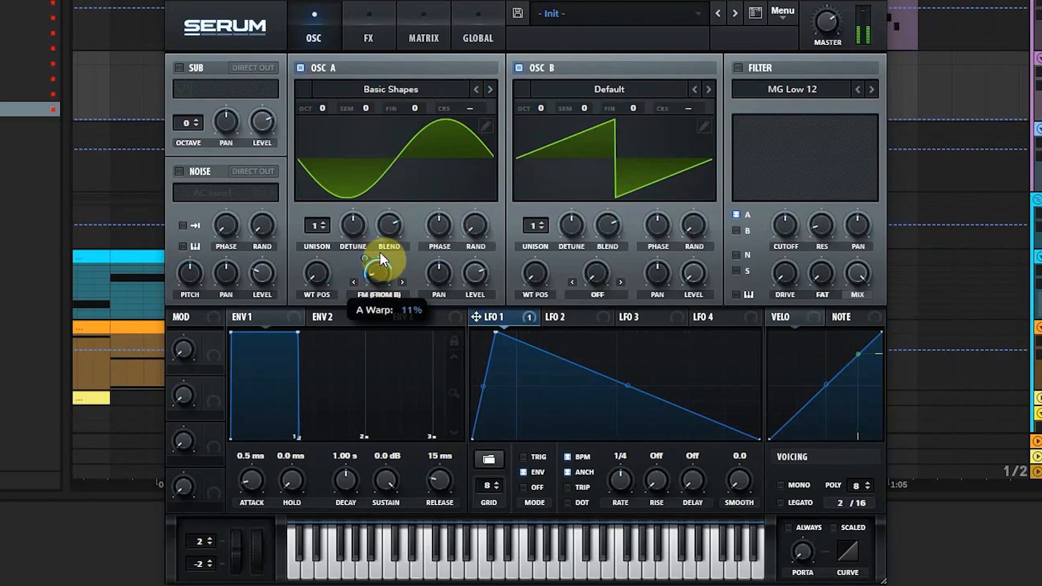
# Set OSC B's octave to +2 and its warp mode to Remap 3.
pyautogui.moveTo(548, 95)
pyautogui.mouseDown()
pyautogui.moveTo(541, 111)
pyautogui.moveTo(547, 88)
pyautogui.mouseUp()
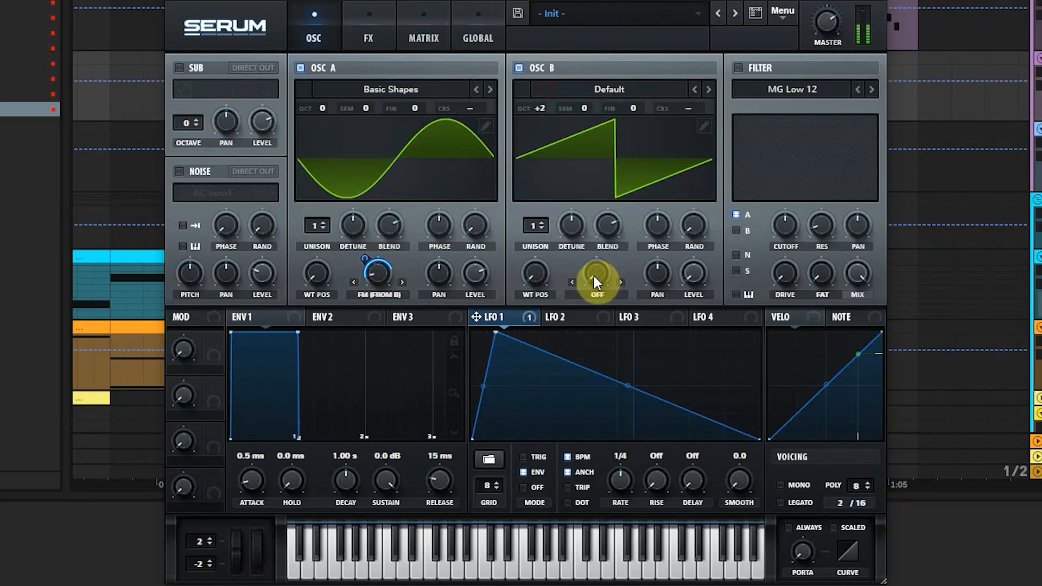
pyautogui.click(615, 282)
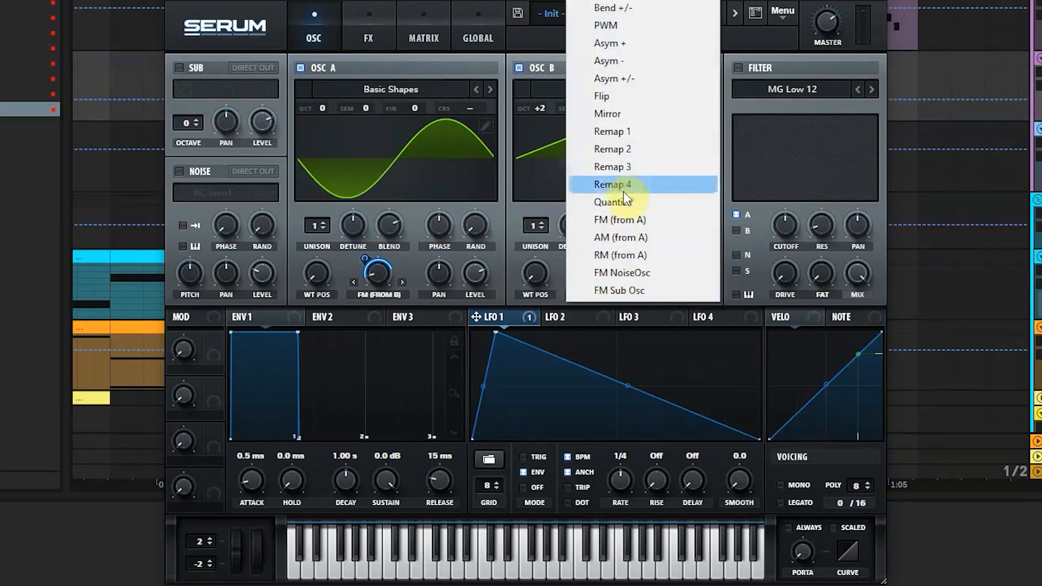
pyautogui.click(626, 170)
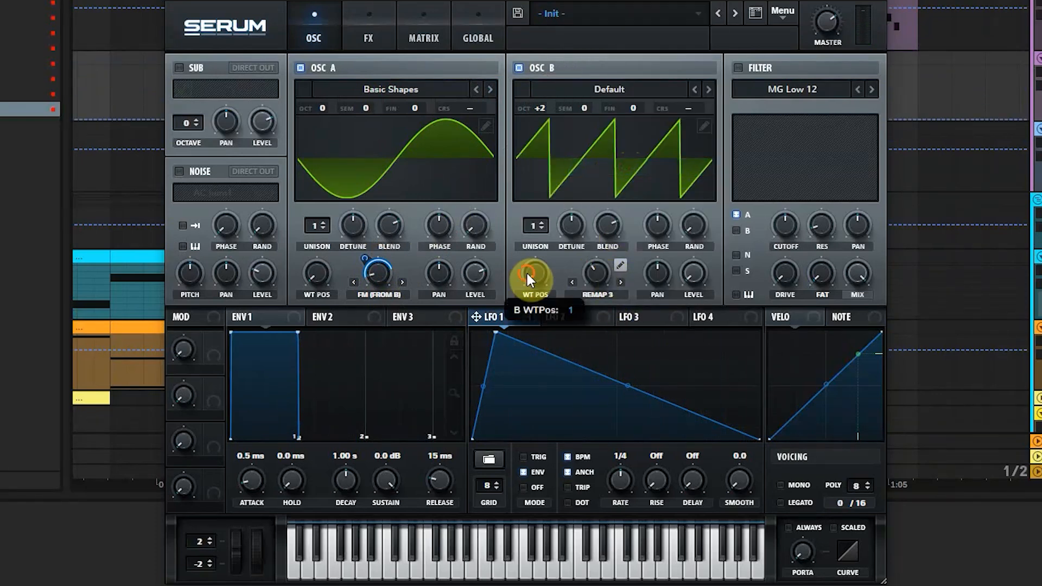
# Return OSC B's octave to 0 and load the 4088 wavetable with a raised wavetable position.
pyautogui.moveTo(541, 109); pyautogui.dragTo(545, 146)
pyautogui.moveTo(535, 276); pyautogui.dragTo(542, 229)
pyautogui.click(705, 91)
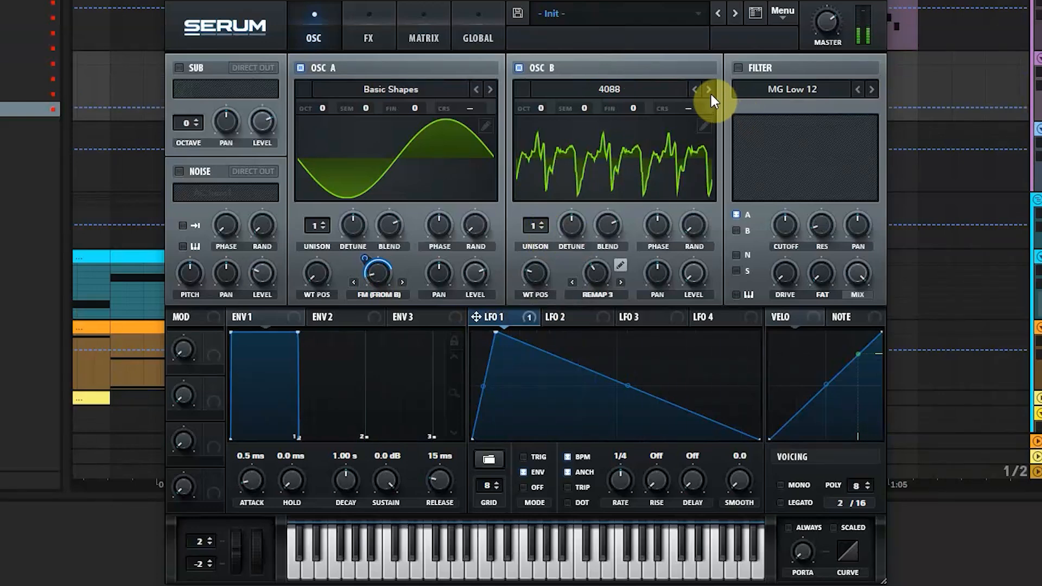
# Try small adjustments to LFO 1's falling curve and OSC A's warp amount, and audition the sub oscillator.
pyautogui.moveTo(628, 381)
pyautogui.mouseDown()
pyautogui.moveTo(617, 414)
pyautogui.moveTo(628, 386)
pyautogui.mouseUp()
pyautogui.moveTo(386, 272)
pyautogui.mouseDown()
pyautogui.moveTo(386, 309)
pyautogui.moveTo(389, 252)
pyautogui.moveTo(394, 280)
pyautogui.mouseUp()
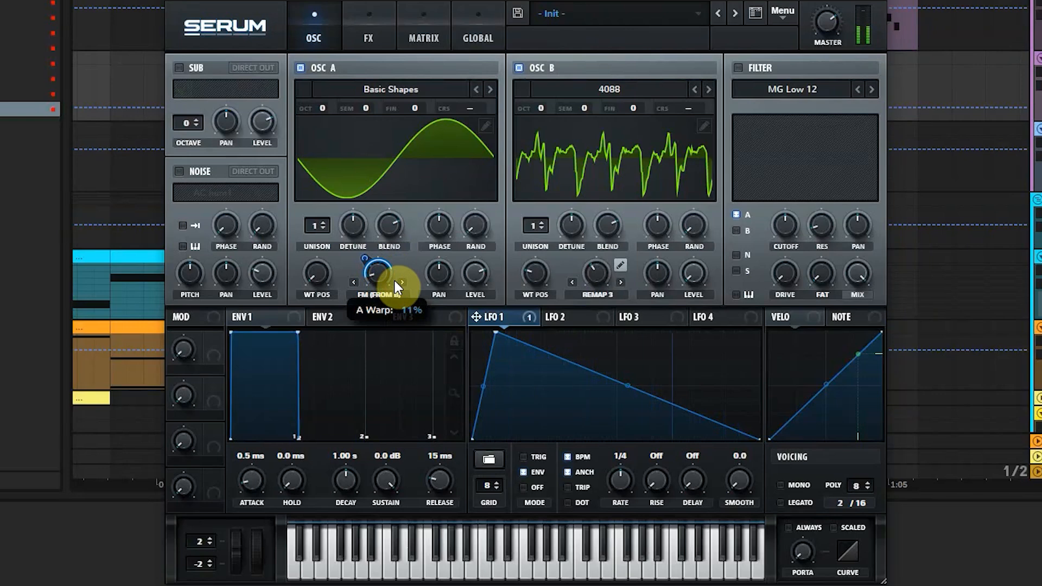
pyautogui.click(179, 68)
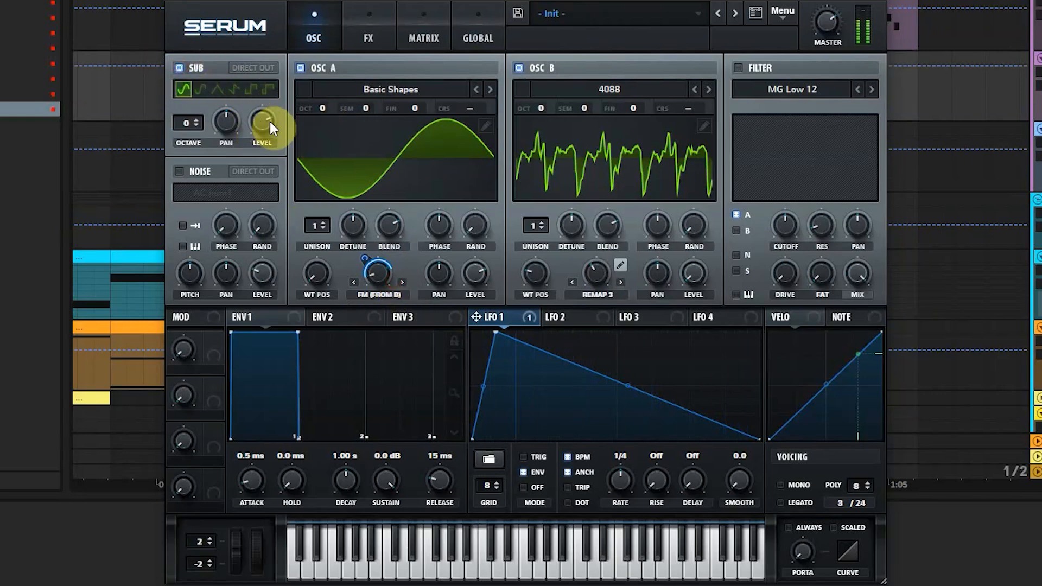
pyautogui.click(177, 66)
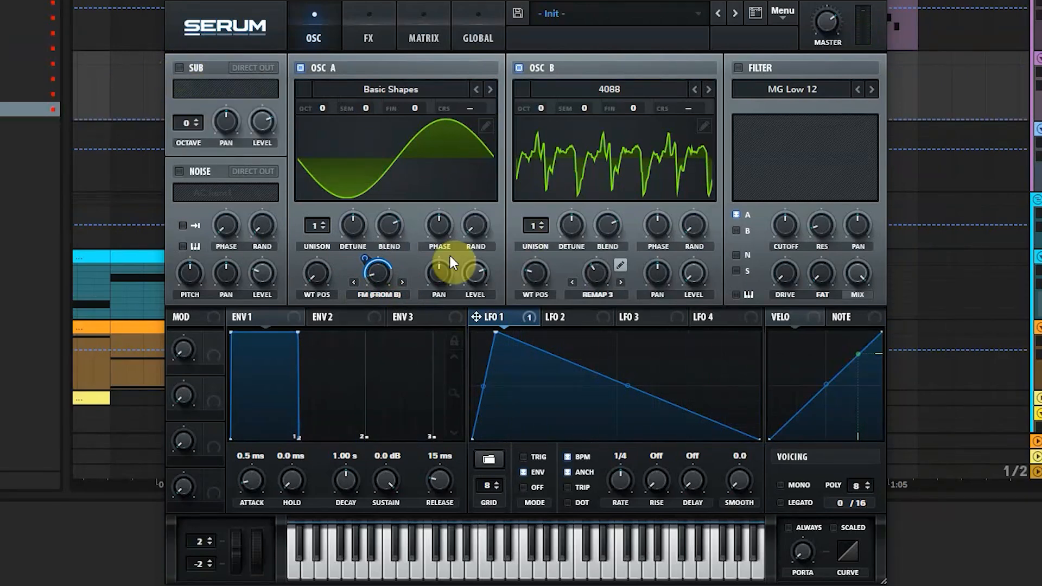
# Raise OSC A's wavetable position to a triangle shape and enable the sine sub oscillator.
pyautogui.moveTo(318, 274); pyautogui.dragTo(320, 204)
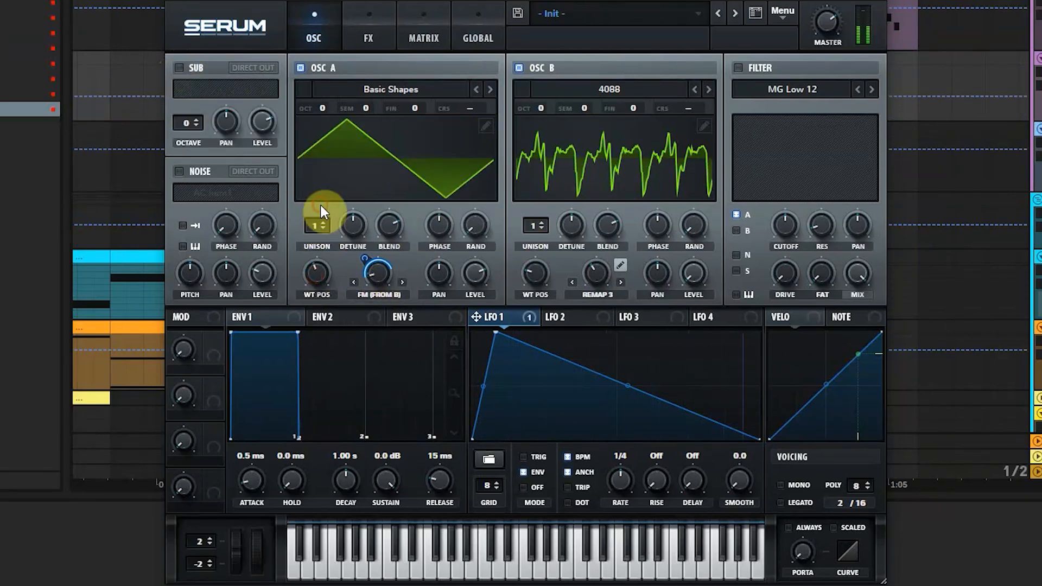
pyautogui.click(179, 67)
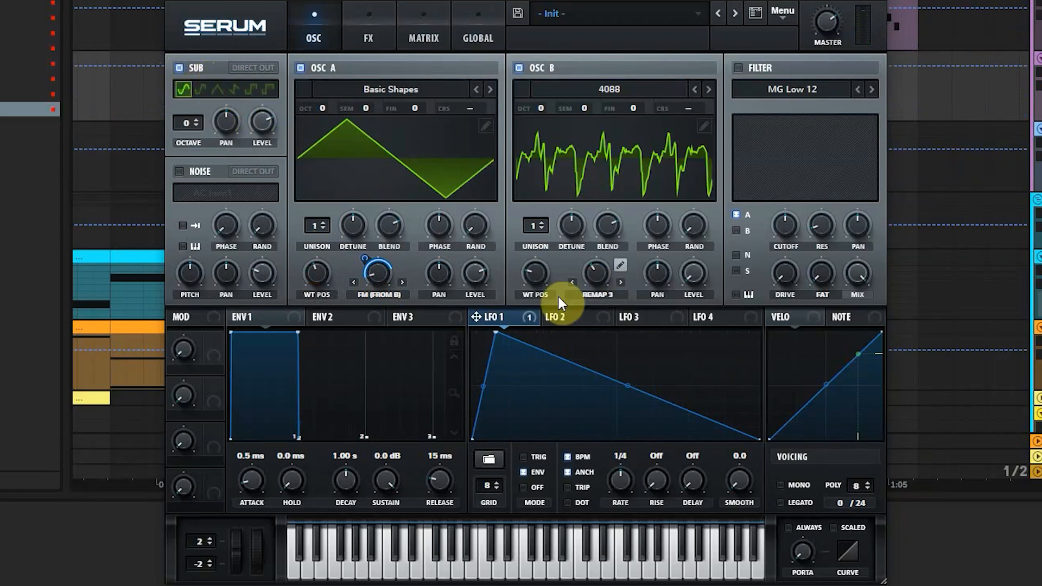
# Try lowering OSC A's phase and restore its original setting.
pyautogui.moveTo(655, 0); pyautogui.dragTo(619, 18)
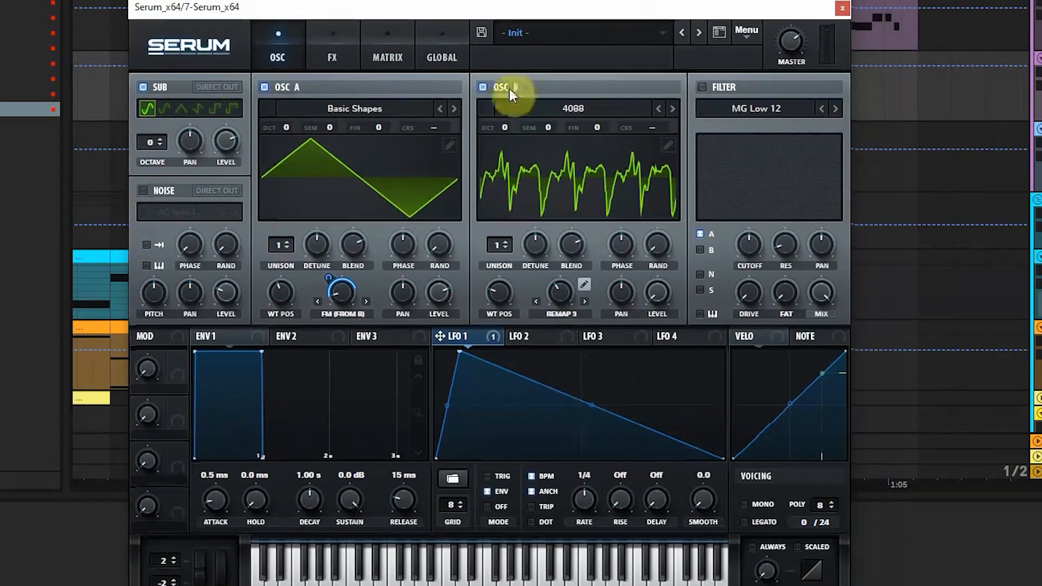
pyautogui.click(357, 167)
pyautogui.click(358, 178)
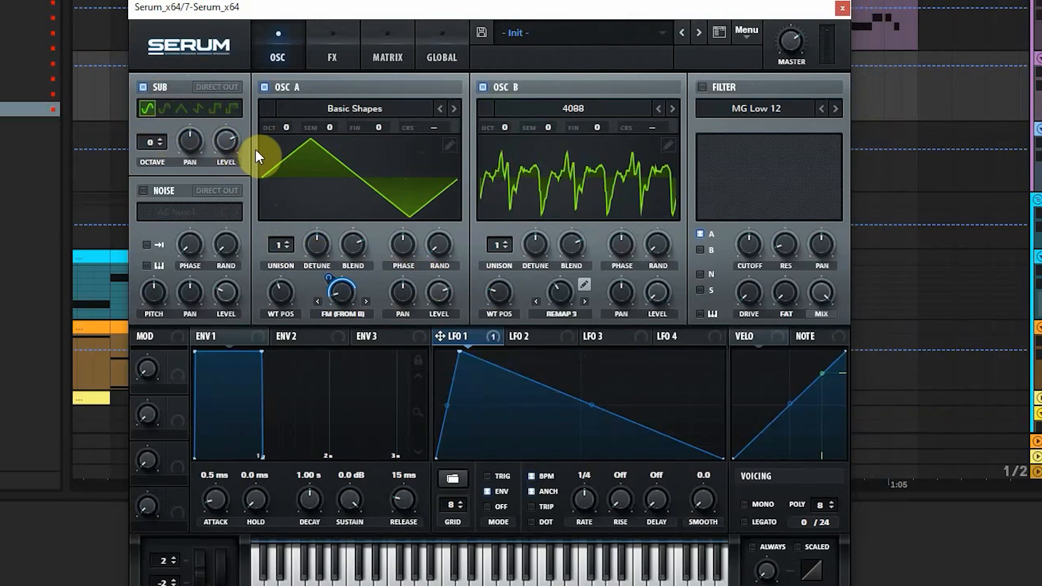
pyautogui.moveTo(407, 246); pyautogui.dragTo(406, 340)
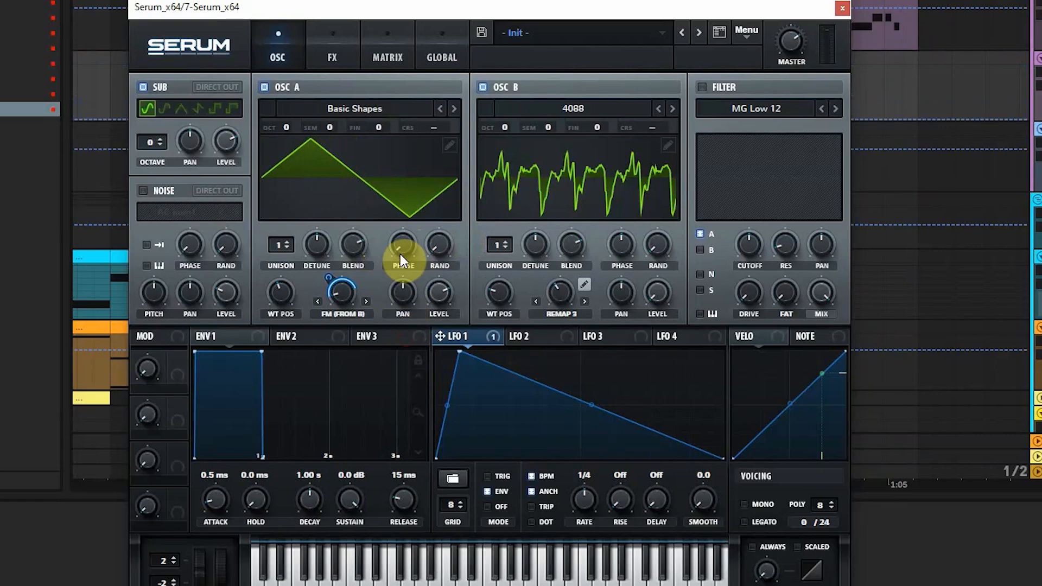
pyautogui.moveTo(466, 6); pyautogui.dragTo(444, 0)
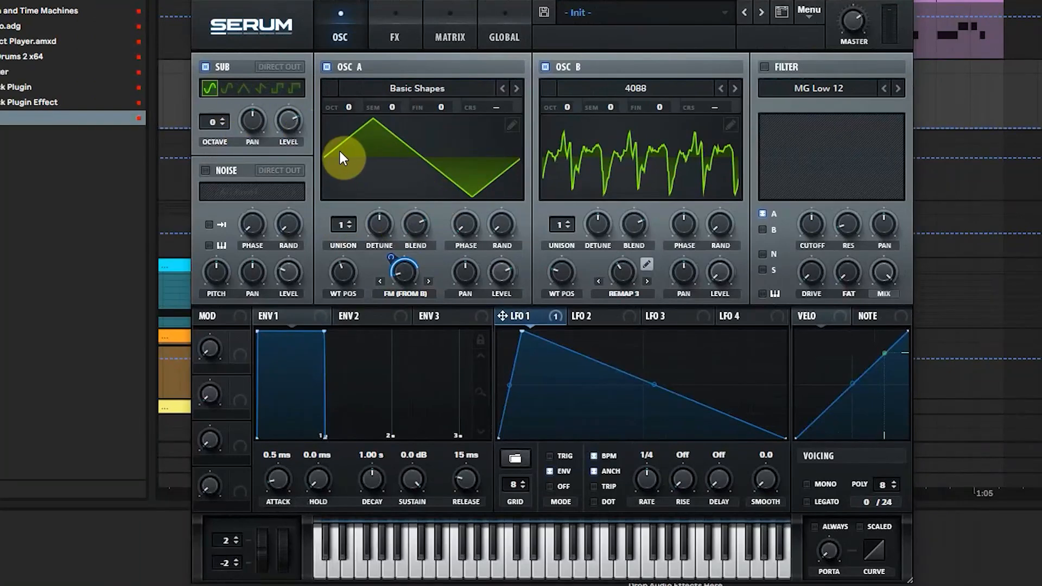
pyautogui.rightClick(467, 222)
pyautogui.click(529, 311)
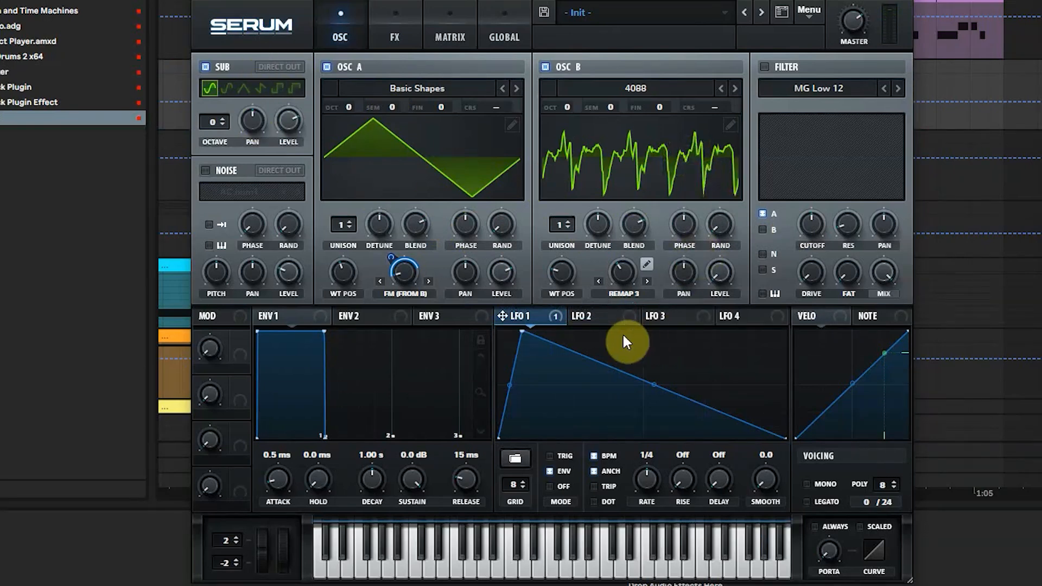
# Reshape LFO 2 into a short full-level hold that drops steeply to zero near the start.
pyautogui.click(592, 318)
pyautogui.click(662, 318)
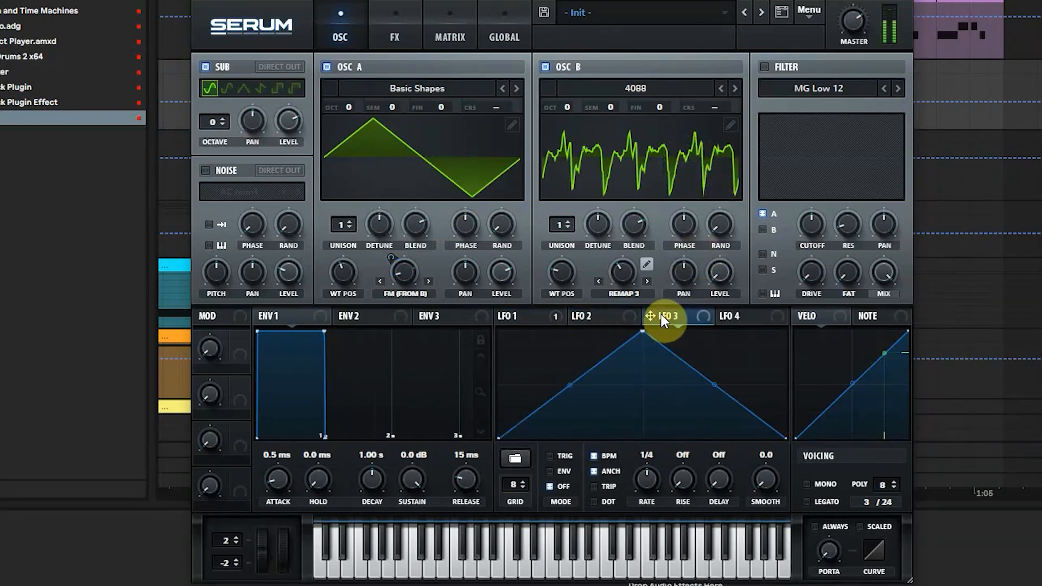
pyautogui.click(585, 316)
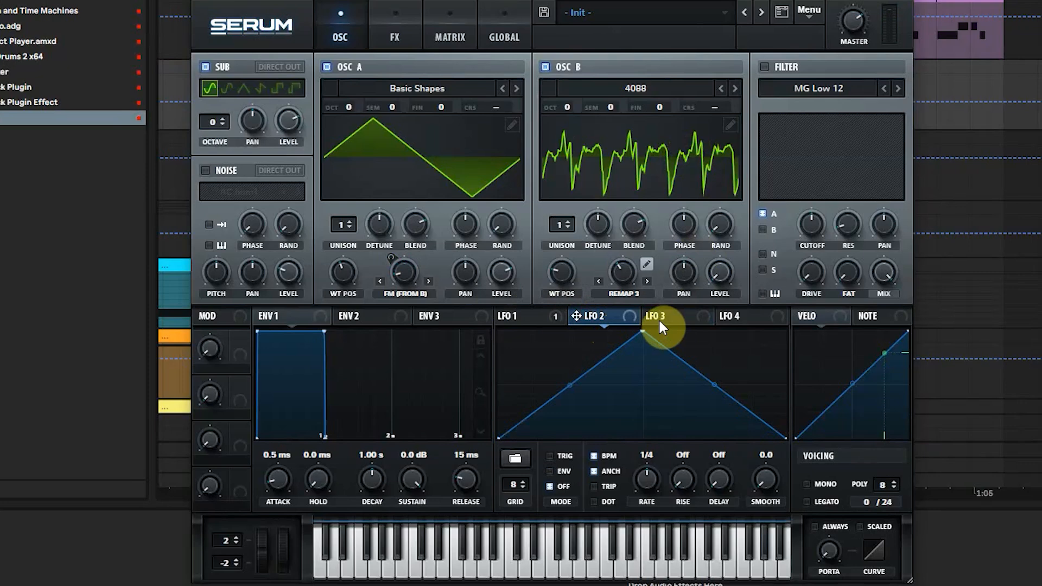
pyautogui.moveTo(643, 332); pyautogui.dragTo(541, 463)
pyautogui.doubleClick(519, 341)
pyautogui.doubleClick(540, 343)
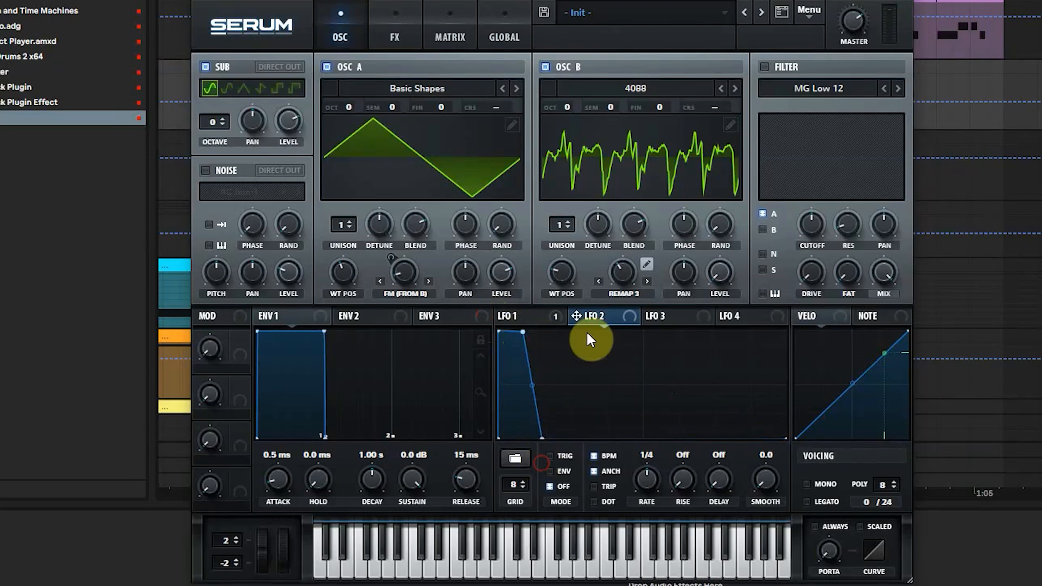
# Set OSC A's unison to 2 voices and modulate its detune with LFO 2 in ENV mode.
pyautogui.moveTo(577, 316); pyautogui.dragTo(465, 254)
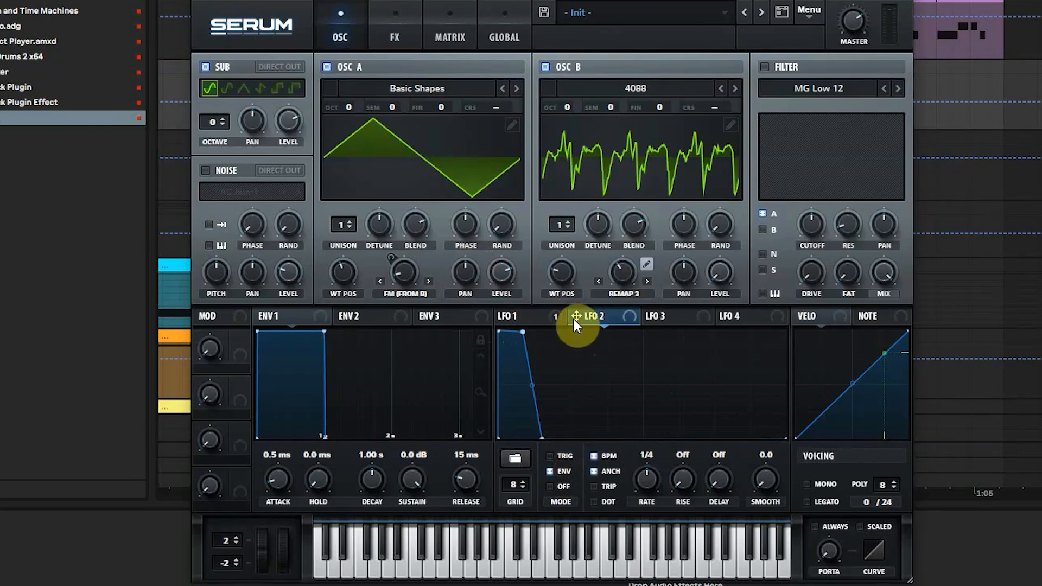
pyautogui.moveTo(578, 312)
pyautogui.mouseDown()
pyautogui.moveTo(428, 263)
pyautogui.moveTo(580, 307)
pyautogui.mouseUp()
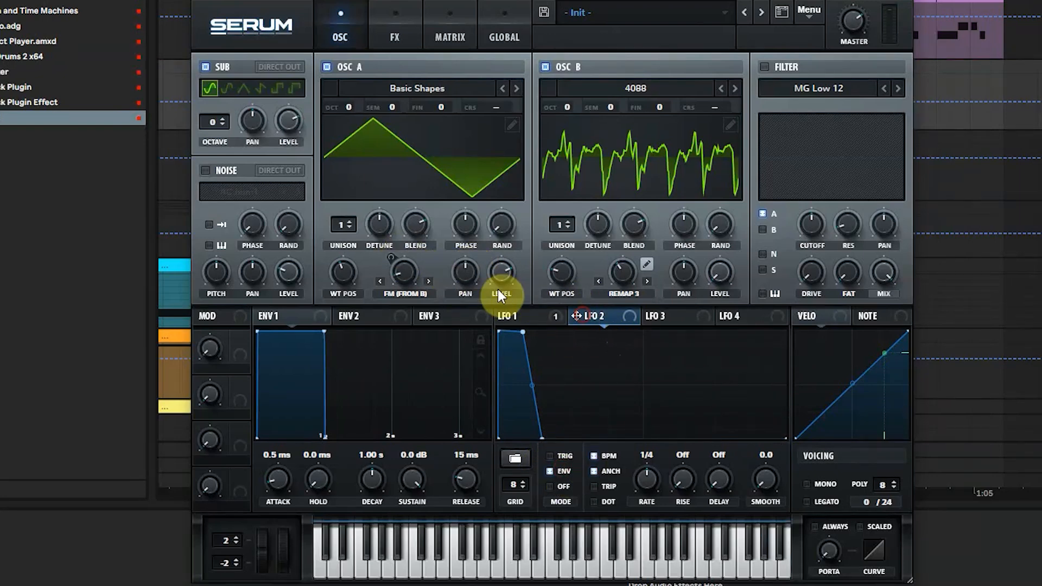
pyautogui.click(350, 221)
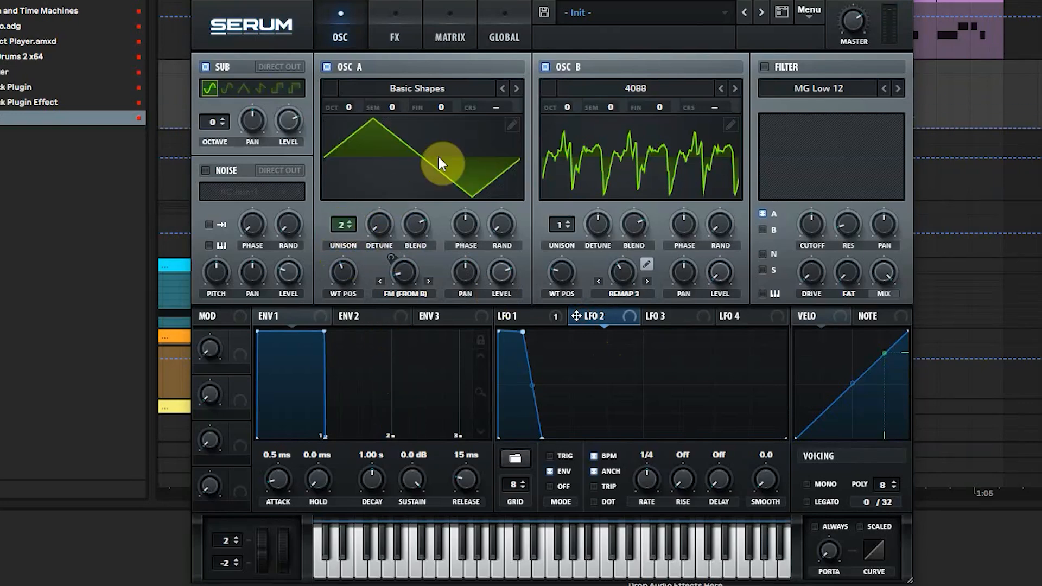
pyautogui.moveTo(380, 224); pyautogui.dragTo(366, 168)
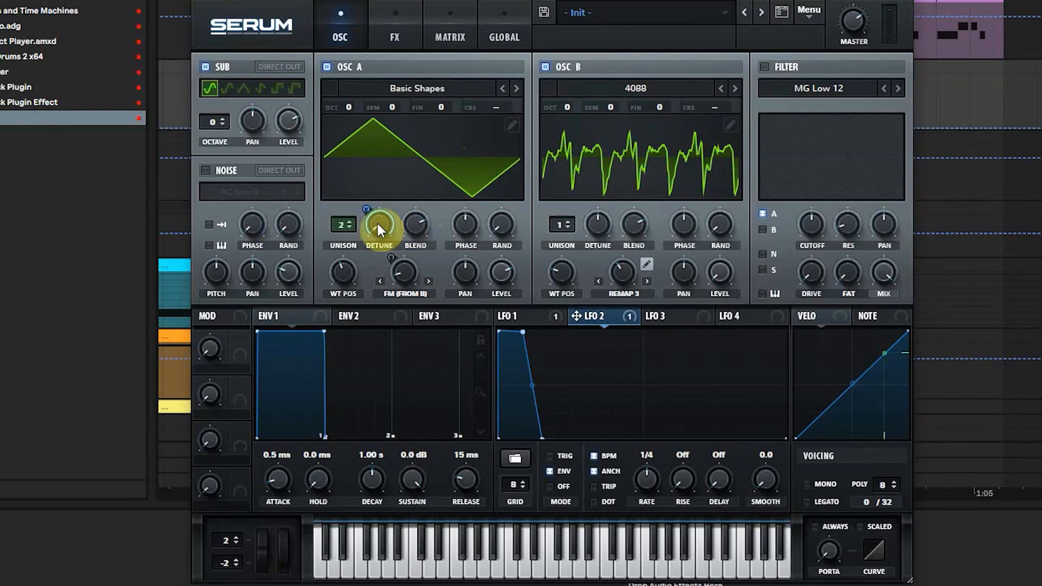
# Play a test note and fine-tune LFO 2's modulation of OSC A's detune.
pyautogui.moveTo(540, 0); pyautogui.dragTo(513, 8)
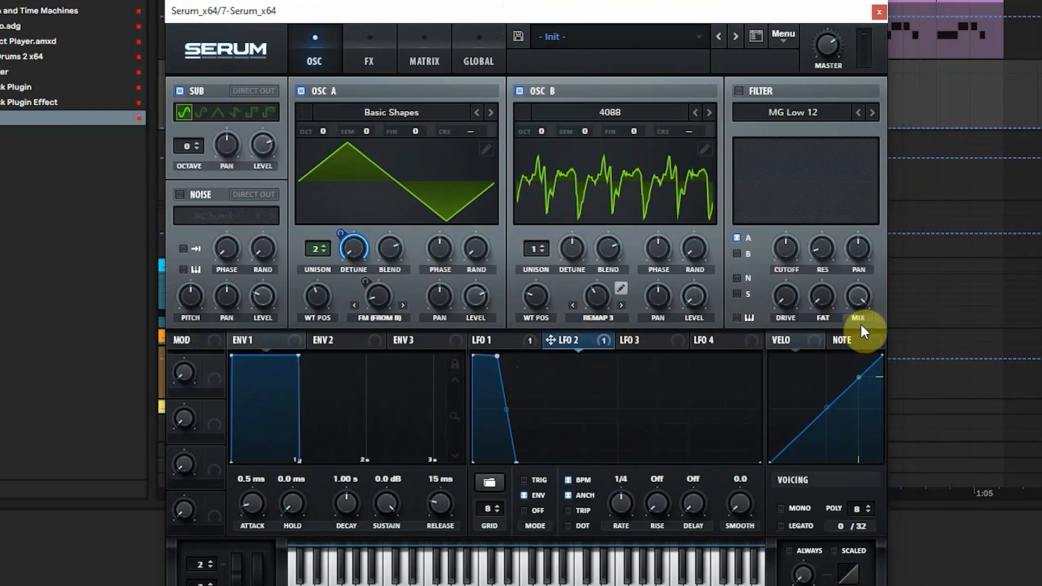
pyautogui.press('a')
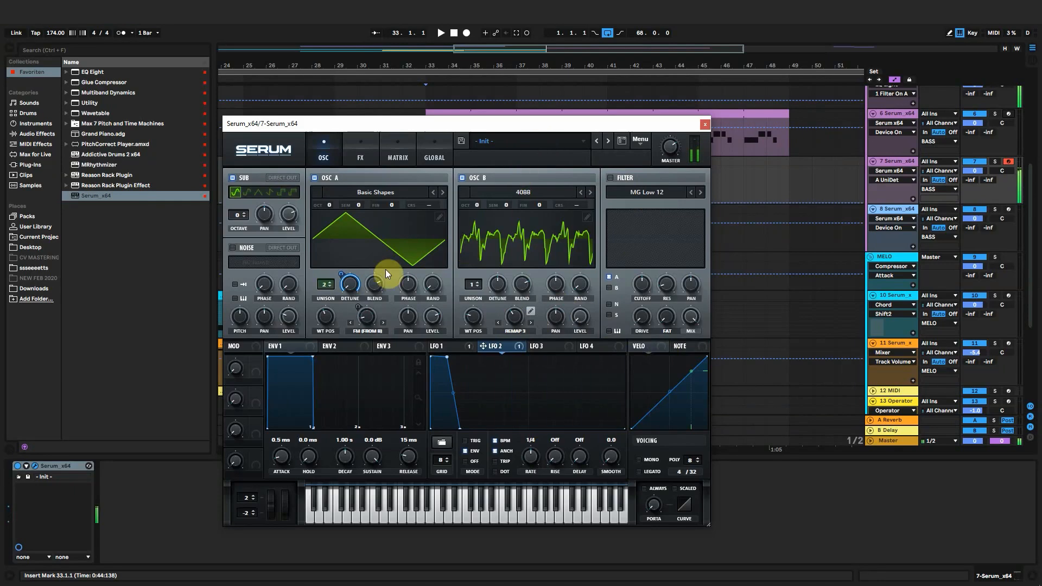
pyautogui.moveTo(343, 274)
pyautogui.mouseDown()
pyautogui.moveTo(333, 286)
pyautogui.moveTo(345, 295)
pyautogui.moveTo(349, 275)
pyautogui.moveTo(343, 306)
pyautogui.moveTo(347, 273)
pyautogui.moveTo(349, 284)
pyautogui.mouseUp()
# Add the Utility audio effect after Serum on track 7.
pyautogui.moveTo(478, 124); pyautogui.dragTo(584, 103)
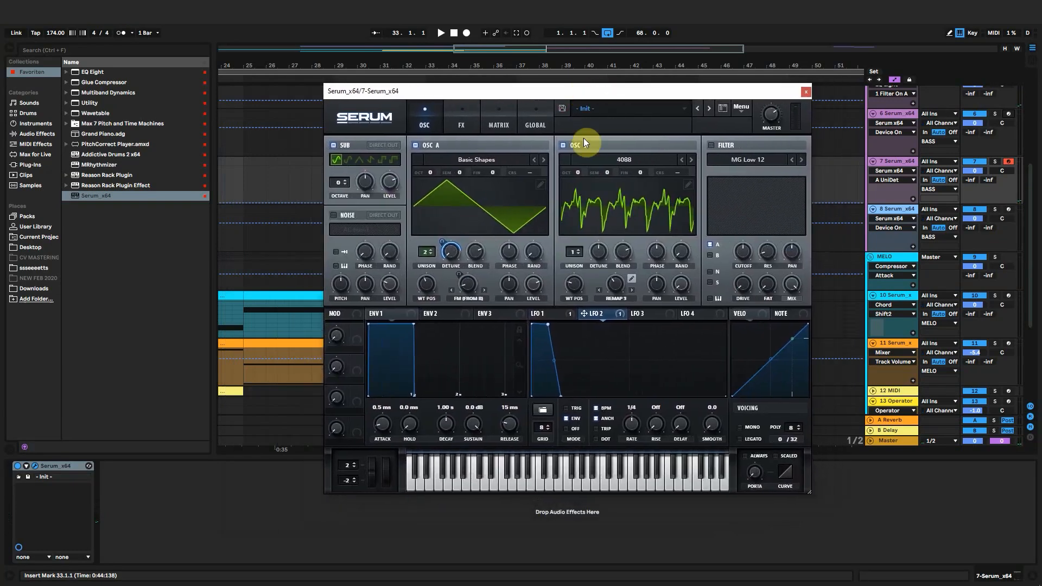
pyautogui.click(35, 144)
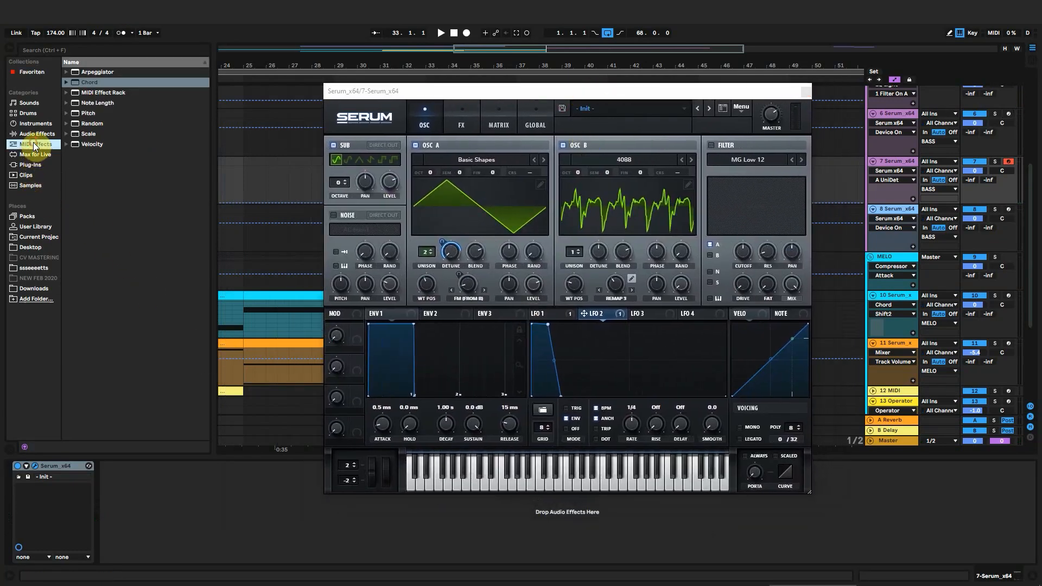
pyautogui.click(36, 134)
pyautogui.scroll(-1, 100, 347)
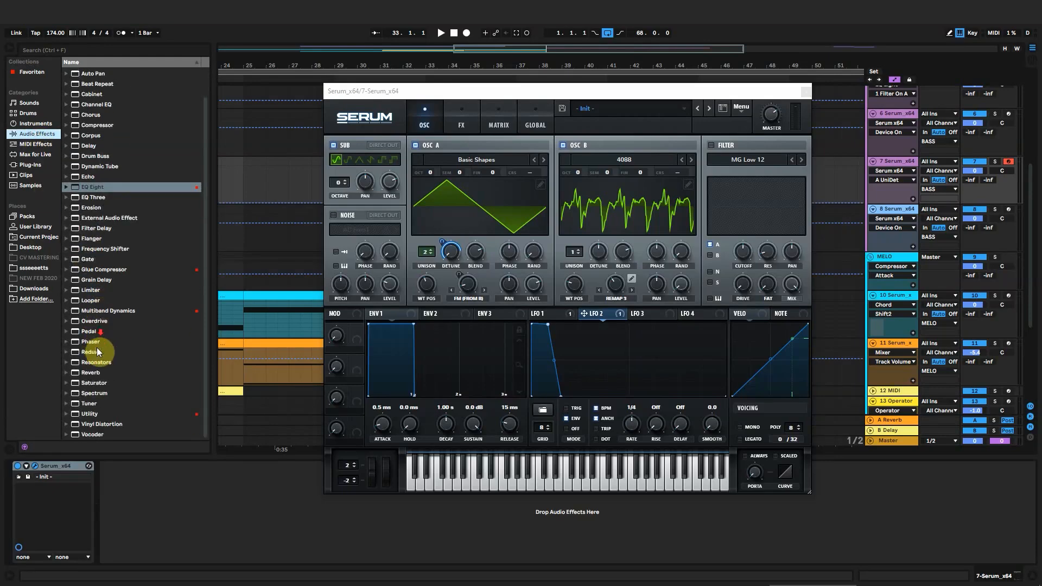
pyautogui.click(88, 414)
pyautogui.doubleClick(89, 413)
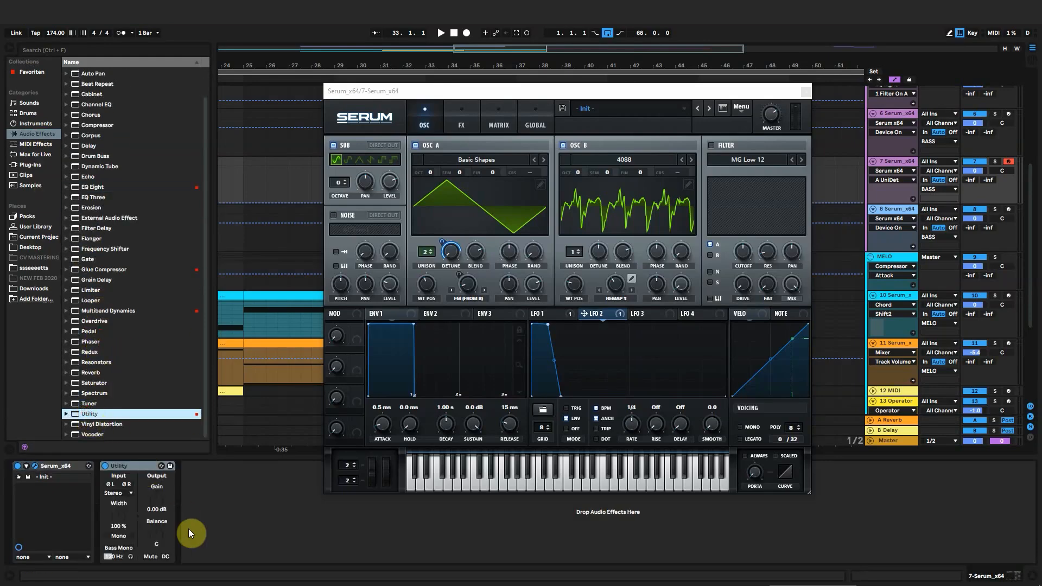
# Enable Utility's Bass Mono with a frequency of 331 Hz, and close the Serum window.
pyautogui.click(123, 550)
pyautogui.moveTo(121, 556); pyautogui.dragTo(112, 513)
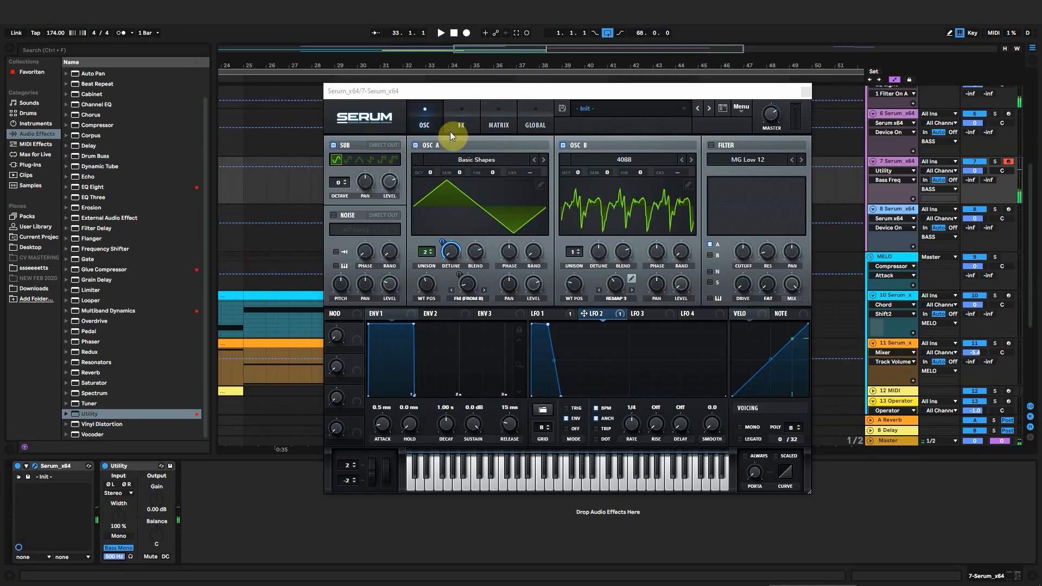
pyautogui.moveTo(113, 557)
pyautogui.mouseDown()
pyautogui.moveTo(113, 570)
pyautogui.moveTo(113, 558)
pyautogui.mouseUp()
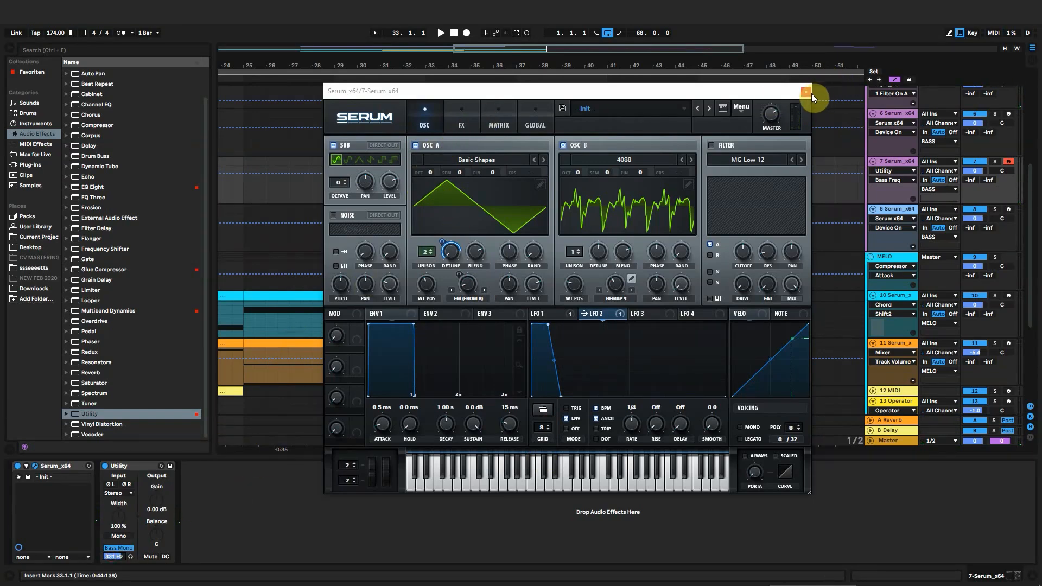
pyautogui.click(806, 92)
# Add Multiband Dynamics after Utility and set its high band to 4.12 ms attack, 7.45 ms release and -1.30 dB output.
pyautogui.moveTo(135, 311); pyautogui.dragTo(281, 472)
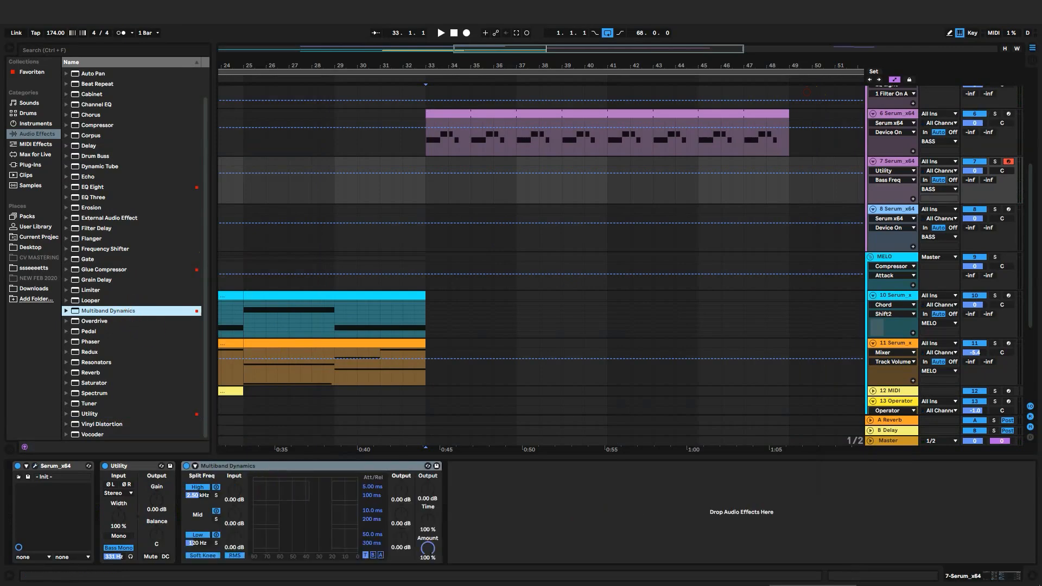
pyautogui.click(279, 486)
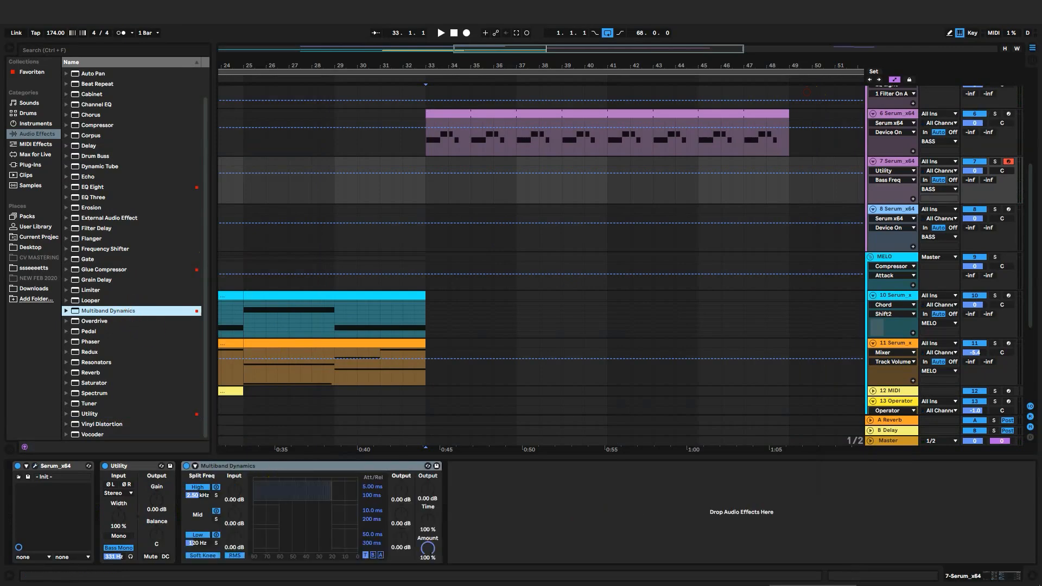
pyautogui.moveTo(374, 496); pyautogui.dragTo(374, 515)
pyautogui.moveTo(372, 487); pyautogui.dragTo(402, 493)
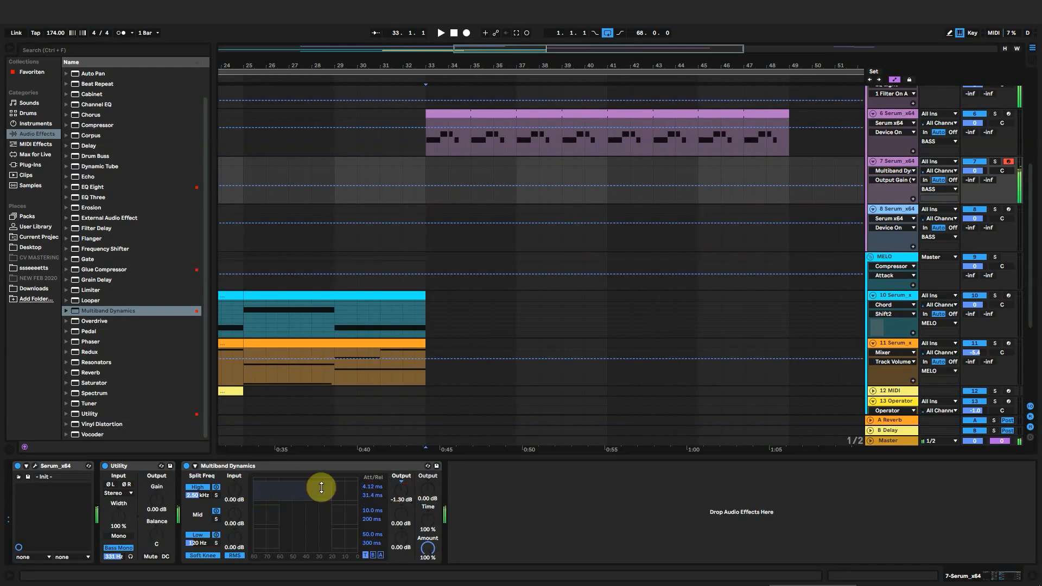
pyautogui.moveTo(373, 495); pyautogui.dragTo(373, 519)
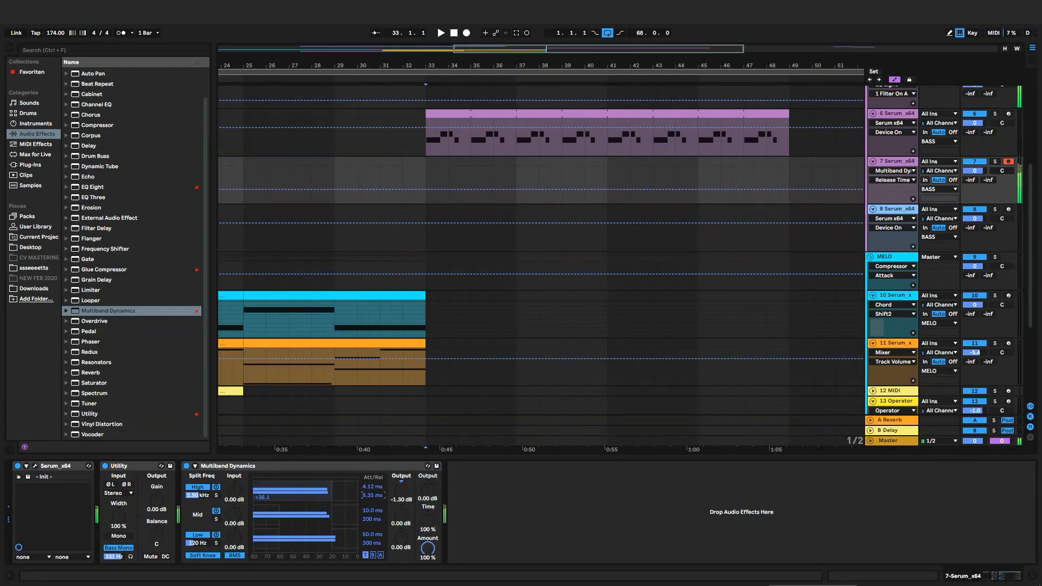
# Play the track 6 bass clip from bar 33 to locate a spot for the new bass.
pyautogui.click(426, 147)
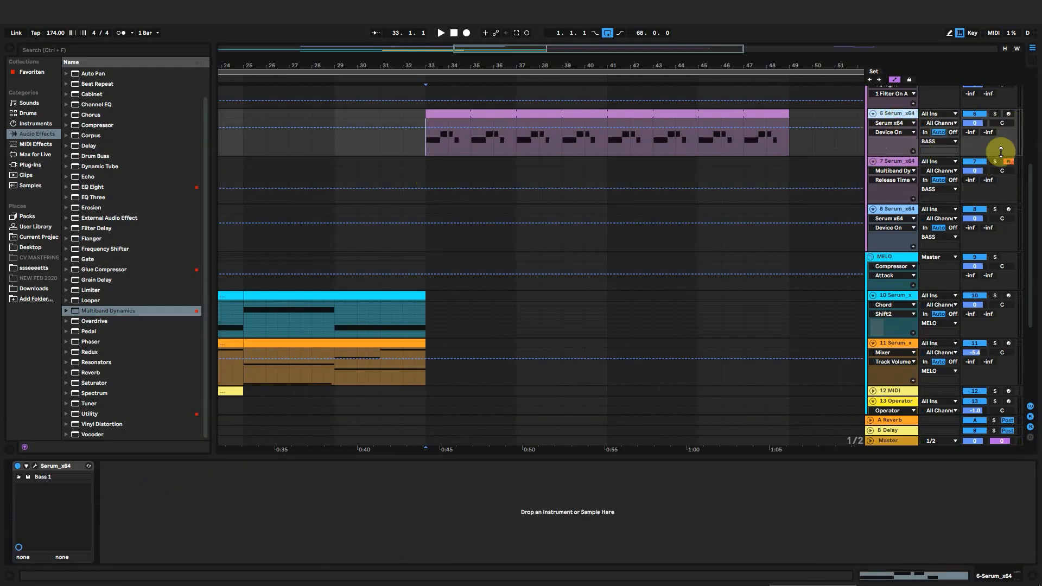
pyautogui.press('space')
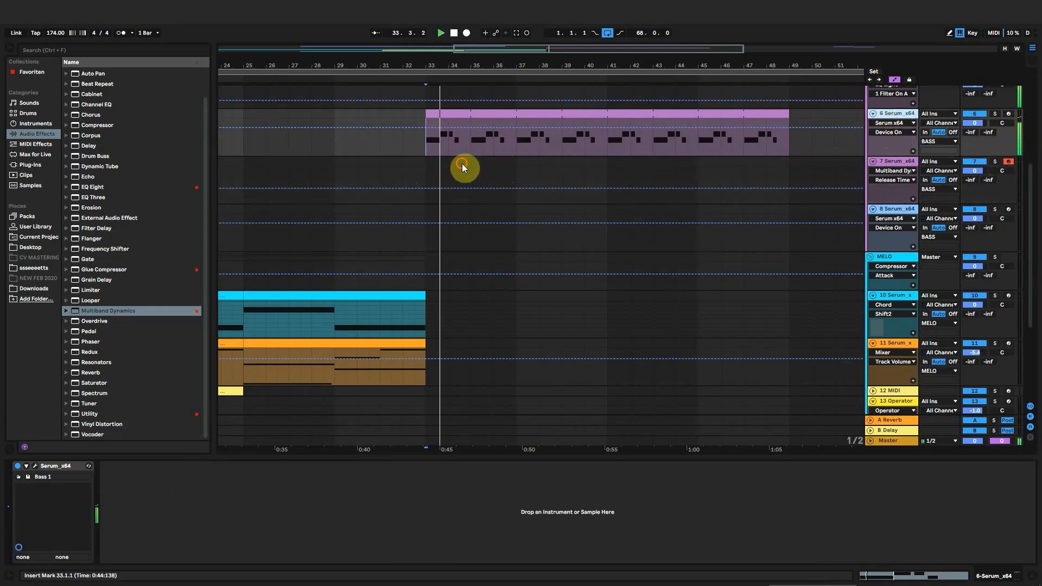
pyautogui.click(461, 163)
pyautogui.moveTo(461, 65)
pyautogui.mouseDown()
pyautogui.moveTo(462, 136)
pyautogui.moveTo(458, 82)
pyautogui.moveTo(440, 71)
pyautogui.mouseUp()
pyautogui.click(510, 160)
pyautogui.press('space')
# Insert an empty MIDI clip on track 7 from 36.3.1 to 37.1.1 and open it for editing.
pyautogui.moveTo(528, 159); pyautogui.dragTo(510, 160)
pyautogui.rightClick(513, 161)
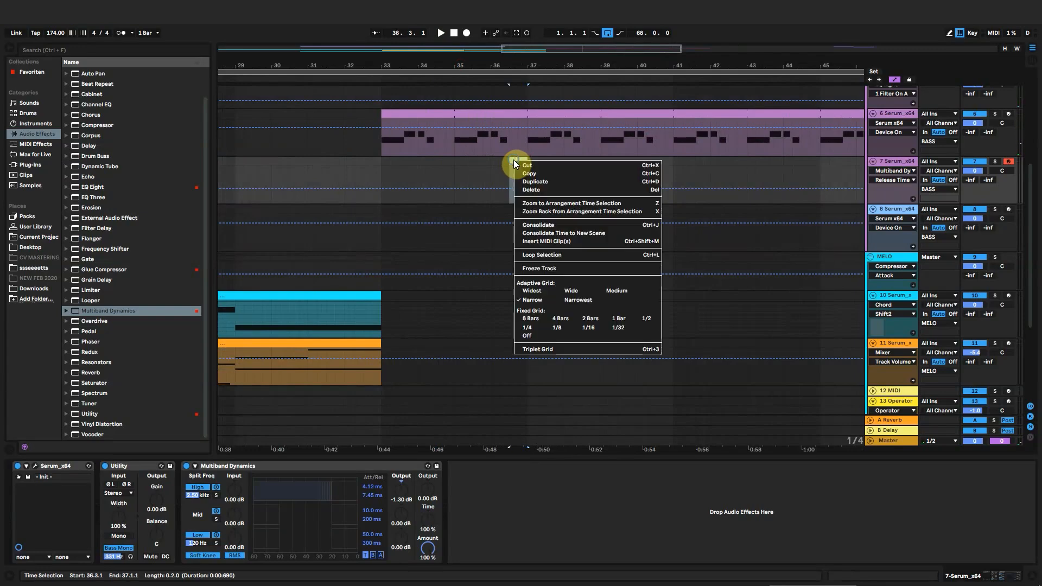
pyautogui.click(532, 239)
pyautogui.click(519, 164)
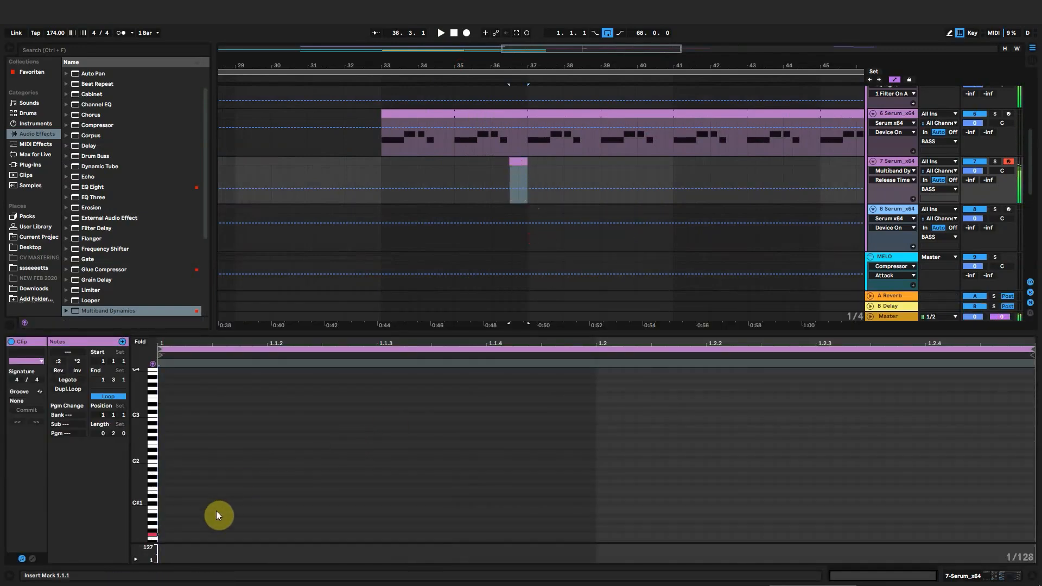
# Fill the new clip with two consecutive one-beat bass notes, the second on F0, and play it back.
pyautogui.scroll(-1, 179, 521)
pyautogui.doubleClick(165, 500)
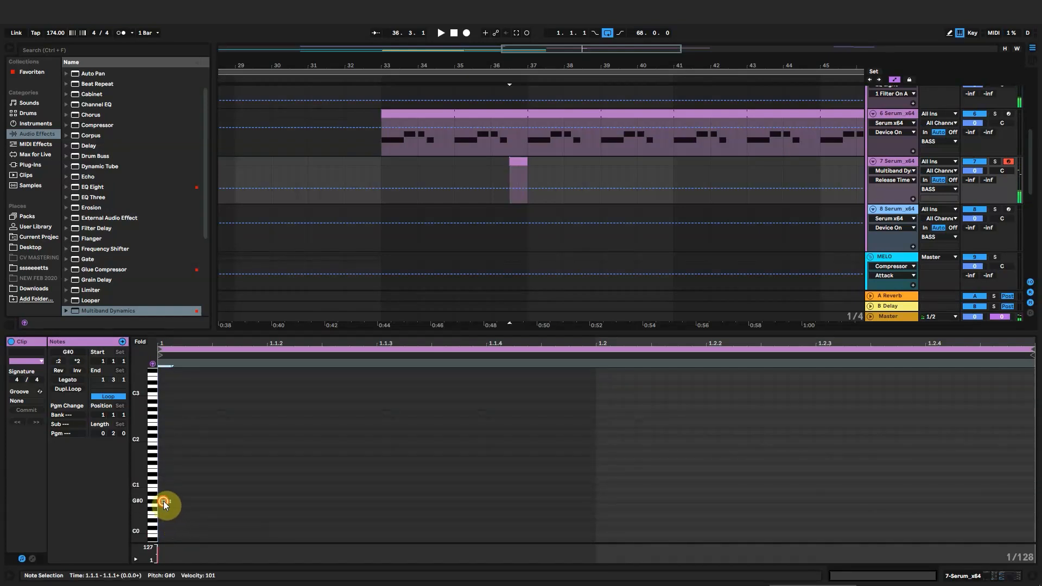
pyautogui.moveTo(167, 501)
pyautogui.mouseDown()
pyautogui.moveTo(172, 510)
pyautogui.moveTo(1034, 511)
pyautogui.mouseUp()
pyautogui.press('space')
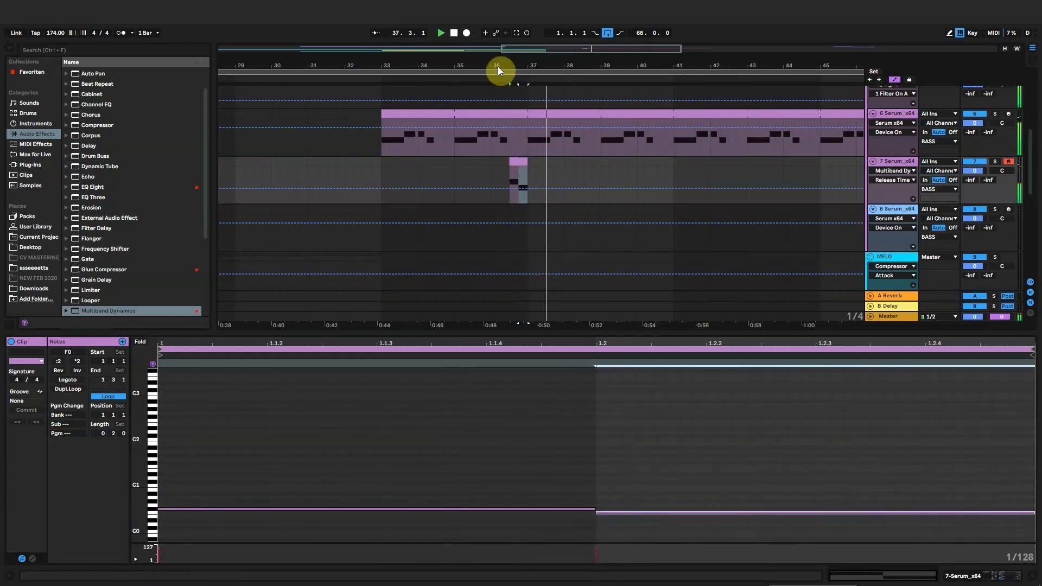
# Duplicate the four-bar section of track 7 containing the new clip three times, up to bar 49.
pyautogui.moveTo(507, 65); pyautogui.dragTo(507, 33)
pyautogui.press('space')
pyautogui.moveTo(464, 161); pyautogui.dragTo(516, 162)
pyautogui.hotkey('ctrl', 'd')
pyautogui.hotkey('ctrl', 'd')
pyautogui.hotkey('ctrl', 'd')
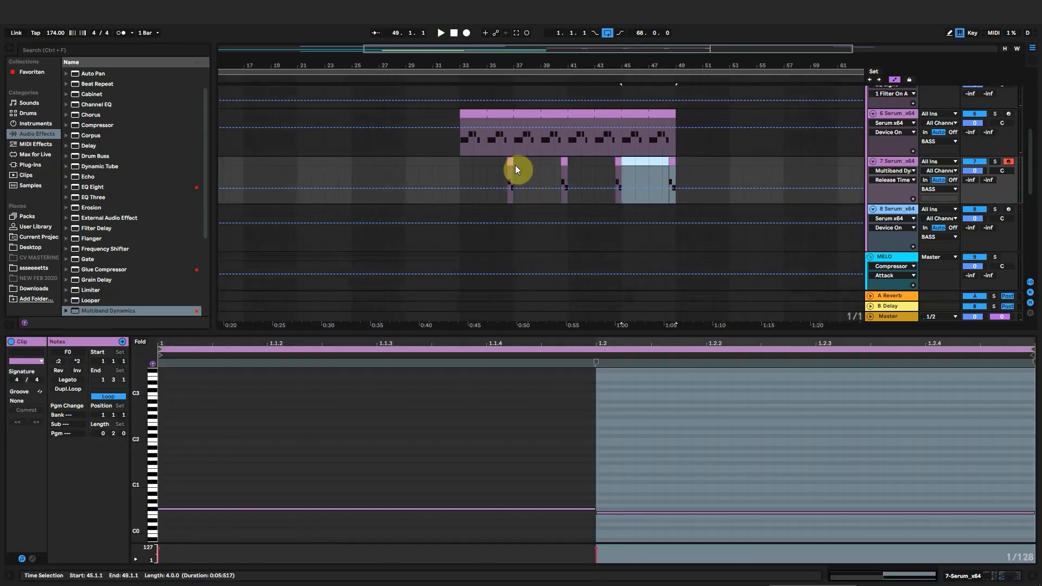
# Play the arrangement from bar 33 to hear the track 6 and track 7 basses together.
pyautogui.click(461, 162)
pyautogui.press('space')
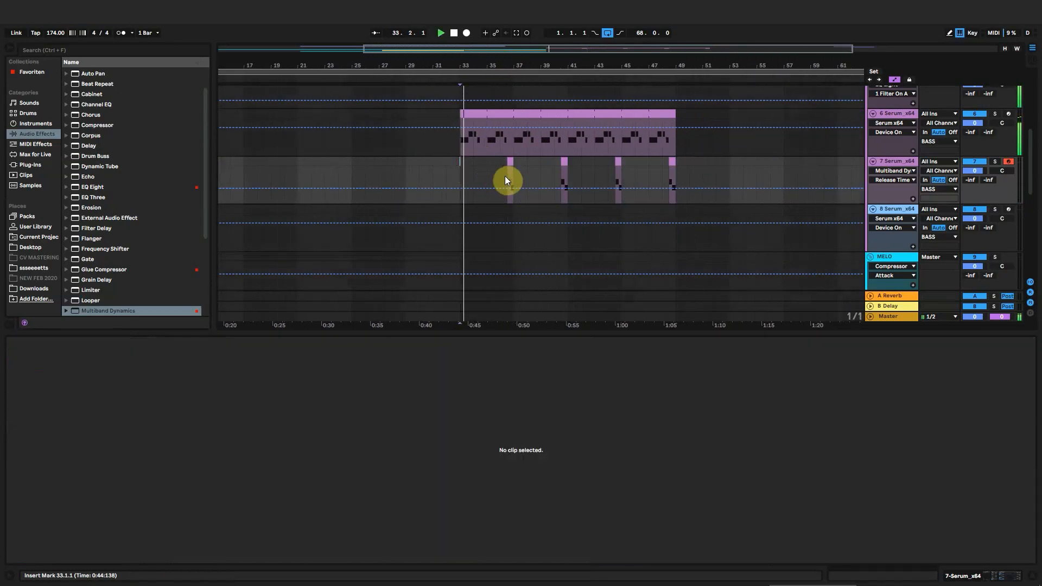
pyautogui.click(896, 113)
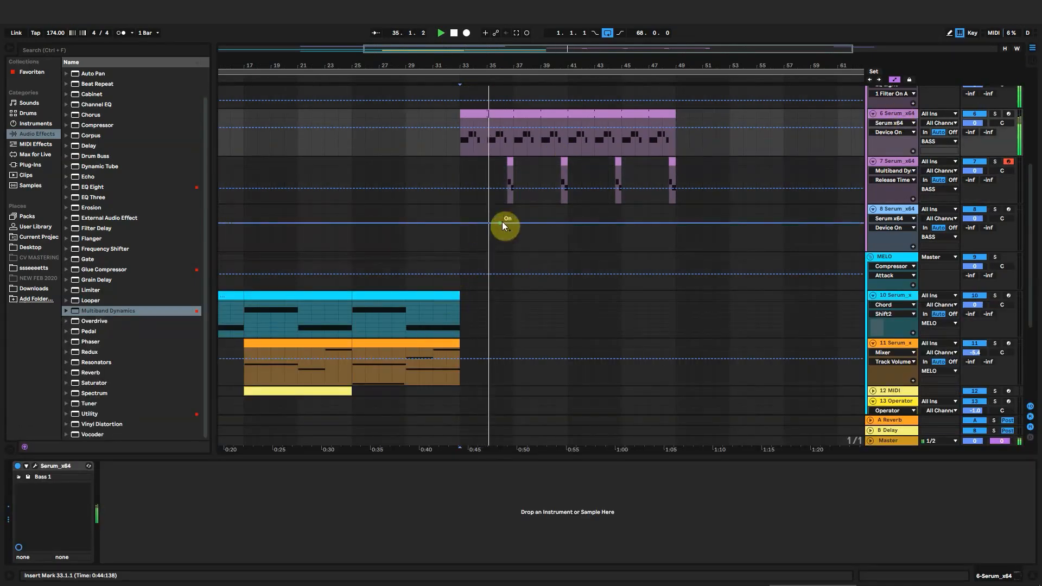
pyautogui.moveTo(492, 78)
pyautogui.mouseDown()
pyautogui.moveTo(492, 112)
pyautogui.moveTo(492, 68)
pyautogui.mouseUp()
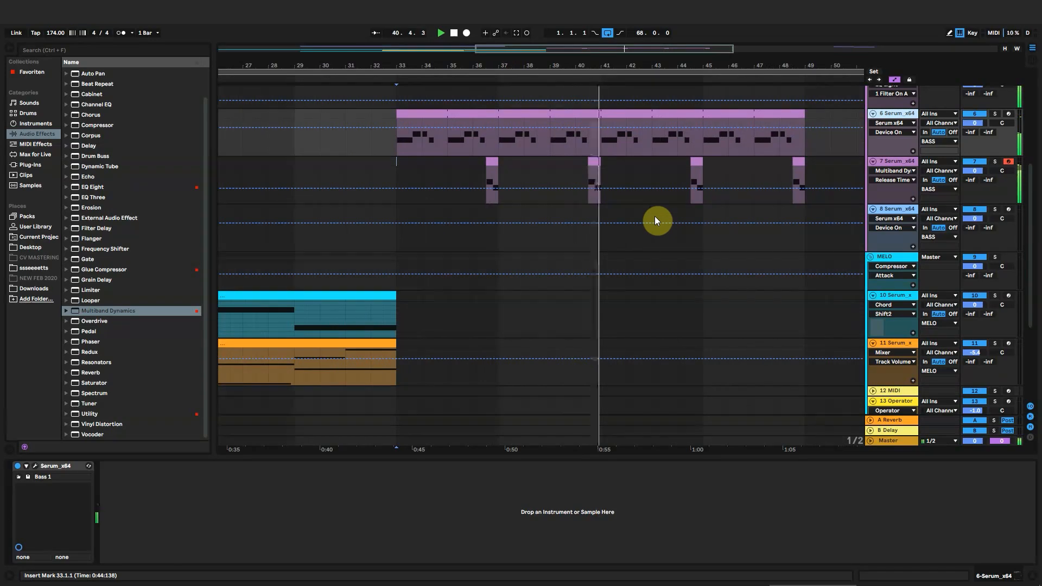
pyautogui.moveTo(630, 68); pyautogui.dragTo(495, 58)
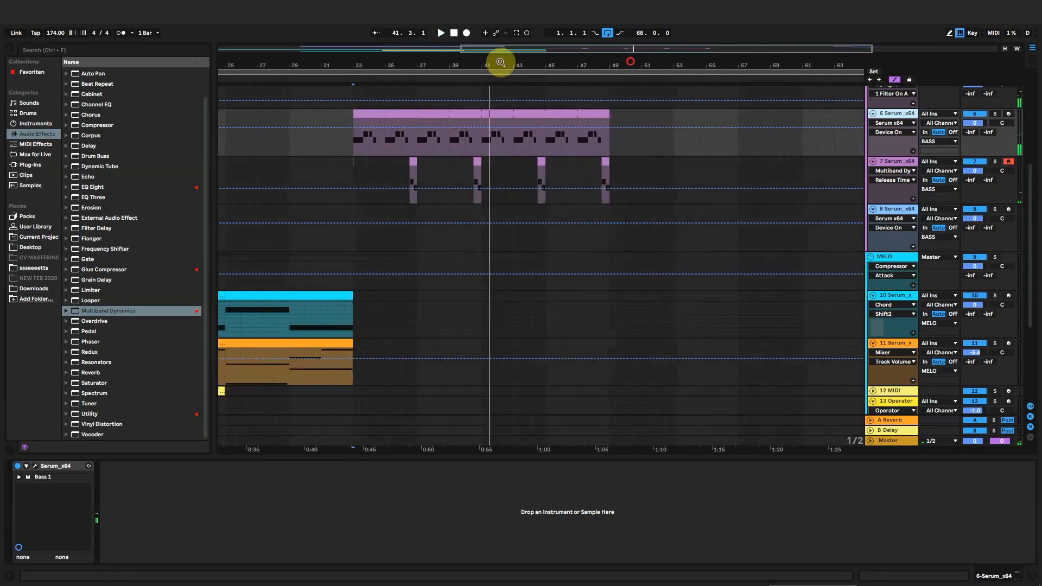
pyautogui.click(903, 158)
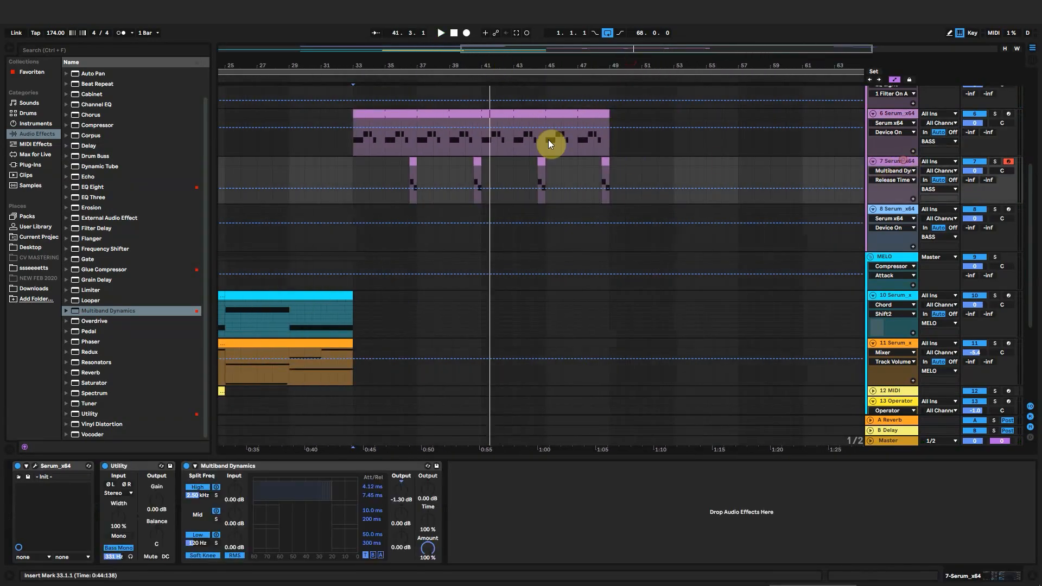
pyautogui.click(384, 112)
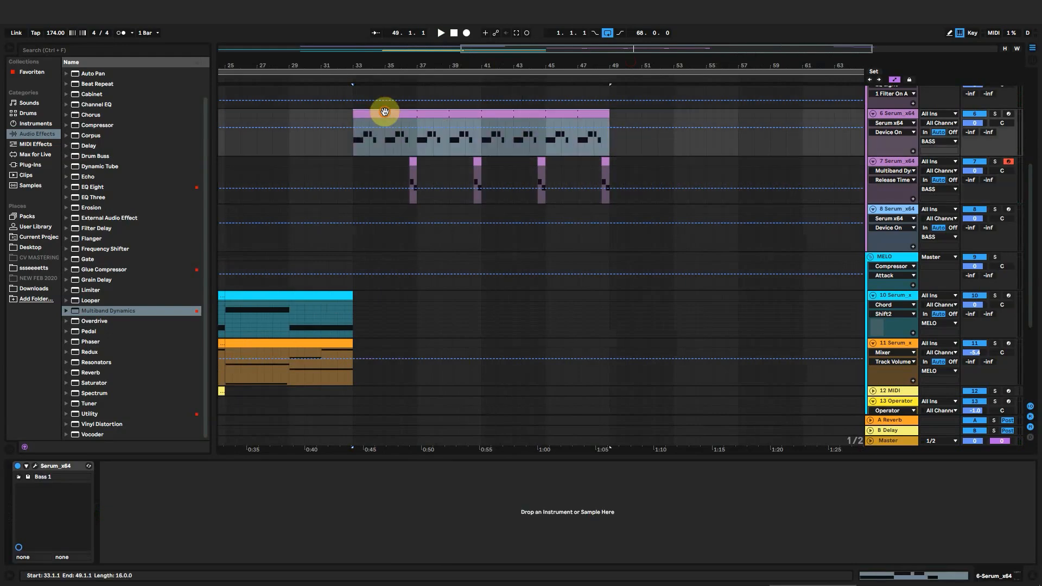
pyautogui.moveTo(408, 67); pyautogui.dragTo(520, 66)
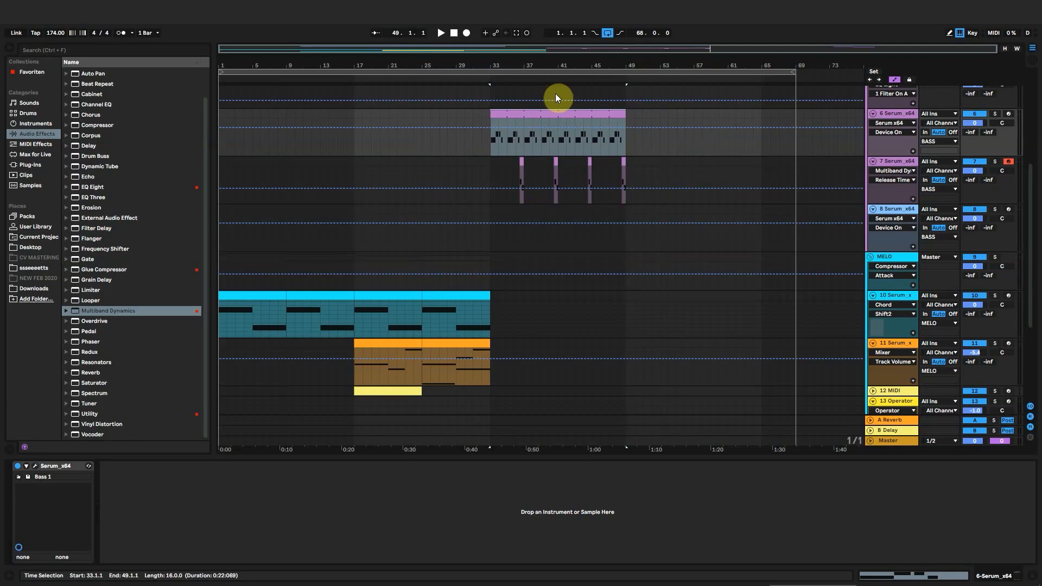
pyautogui.moveTo(575, 51); pyautogui.dragTo(430, 82)
pyautogui.click(401, 143)
pyautogui.click(303, 142)
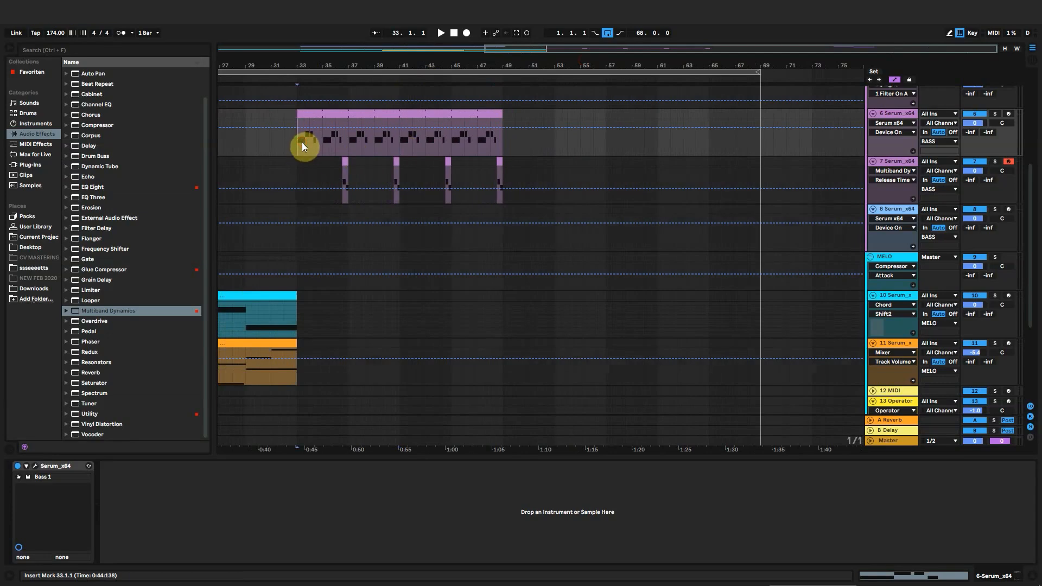
# Solo track 6 and open its Serum instrument, placing the window below the bass clips.
pyautogui.click(904, 114)
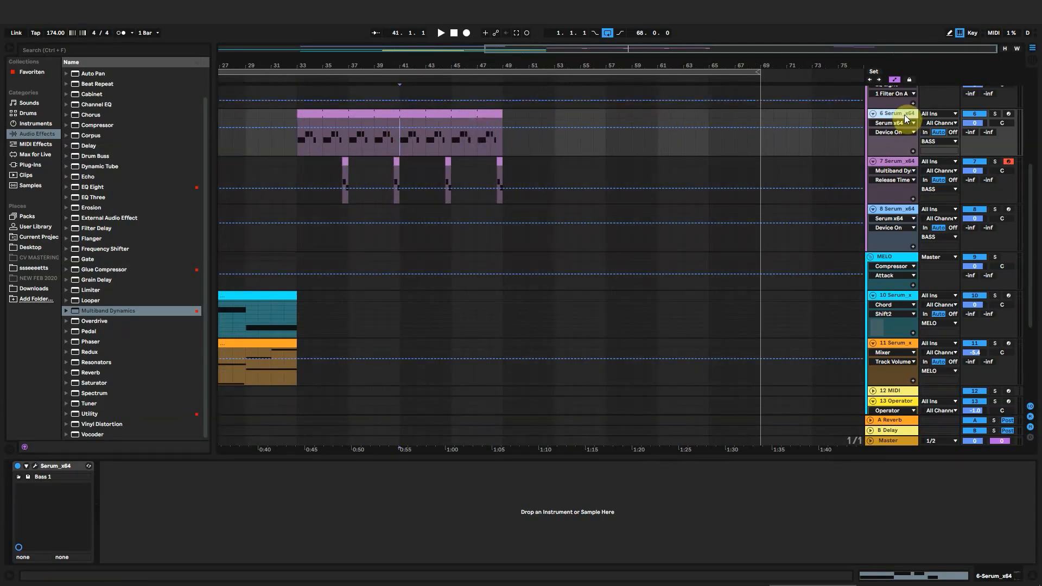
pyautogui.click(995, 114)
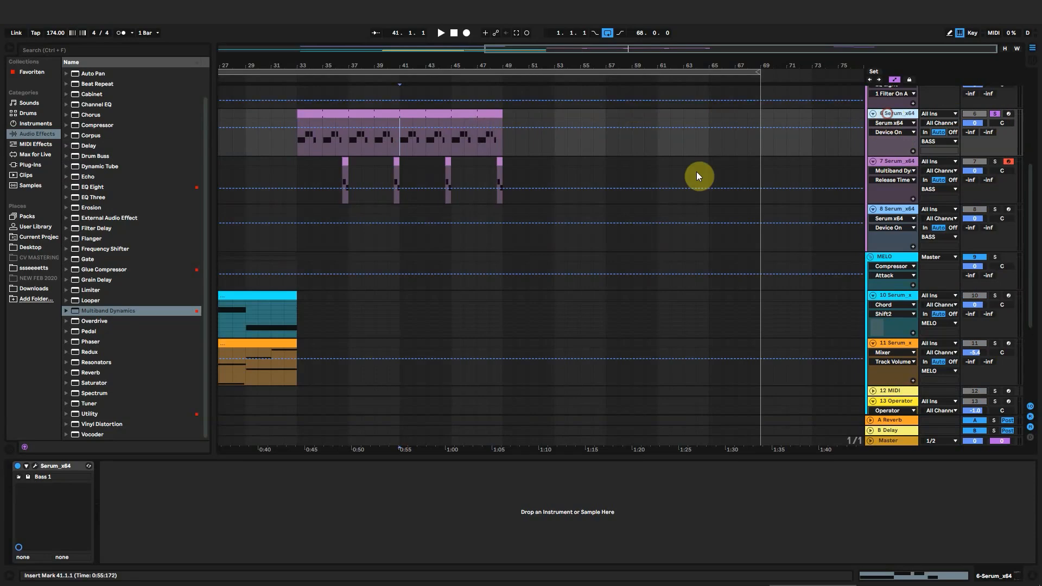
pyautogui.click(35, 466)
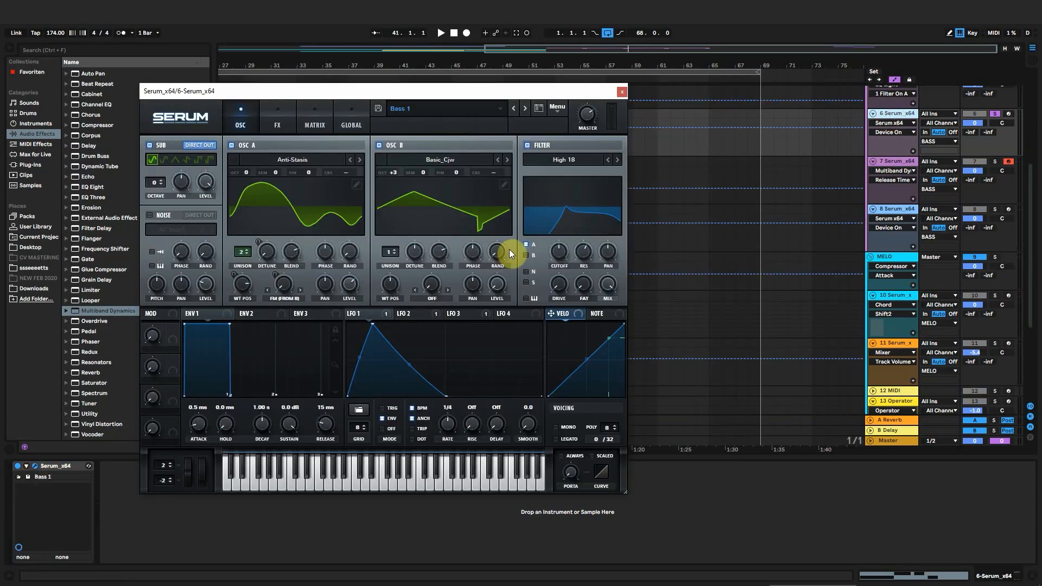
pyautogui.moveTo(440, 90); pyautogui.dragTo(614, 314)
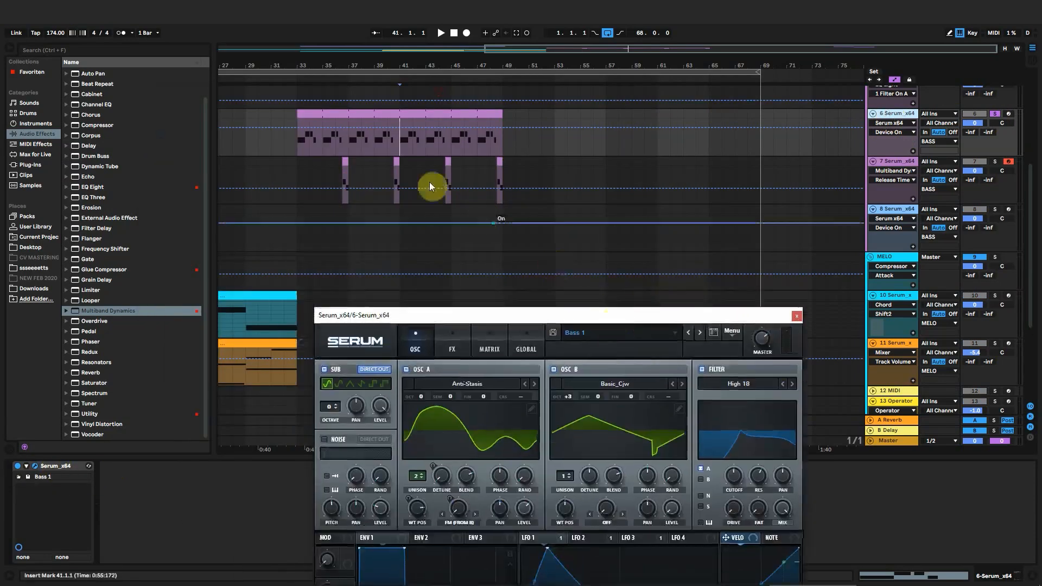
# Play from bar 41 while fine-tuning OSC A's FM warp and setting OSC B's wavetable position to 234.
pyautogui.click(383, 141)
pyautogui.click(399, 145)
pyautogui.press('space')
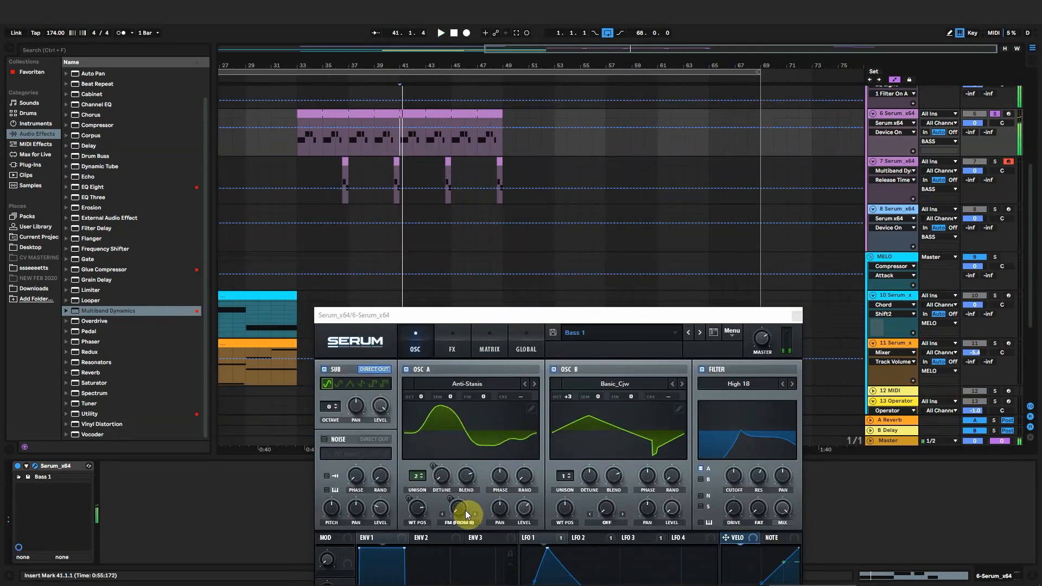
pyautogui.moveTo(458, 497); pyautogui.dragTo(458, 480)
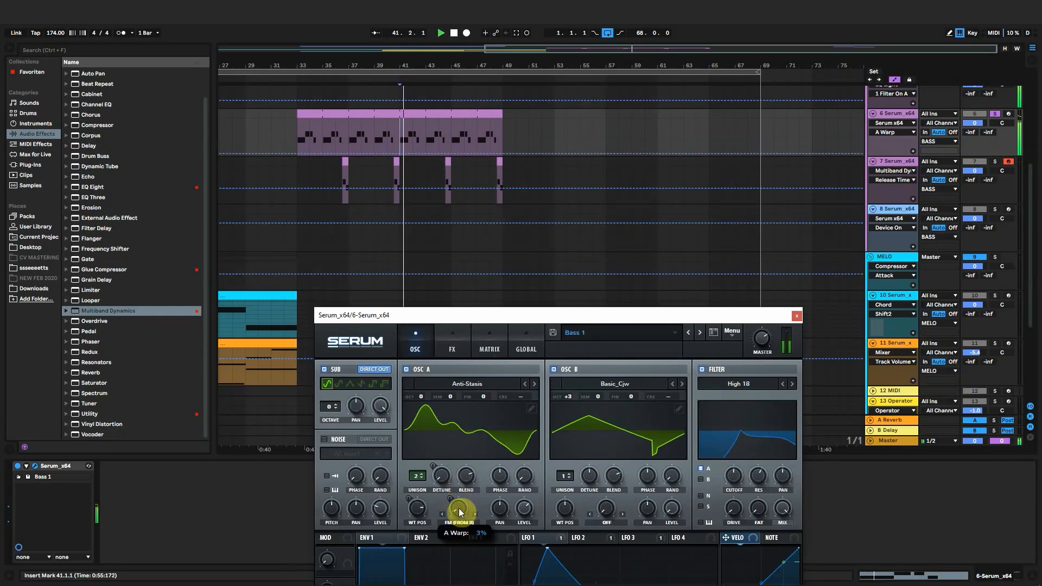
pyautogui.moveTo(561, 509); pyautogui.dragTo(570, 462)
pyautogui.moveTo(459, 508)
pyautogui.mouseDown()
pyautogui.moveTo(460, 492)
pyautogui.moveTo(460, 514)
pyautogui.mouseUp()
pyautogui.press('space')
pyautogui.press('space')
pyautogui.press('space')
pyautogui.press('space')
pyautogui.press('space')
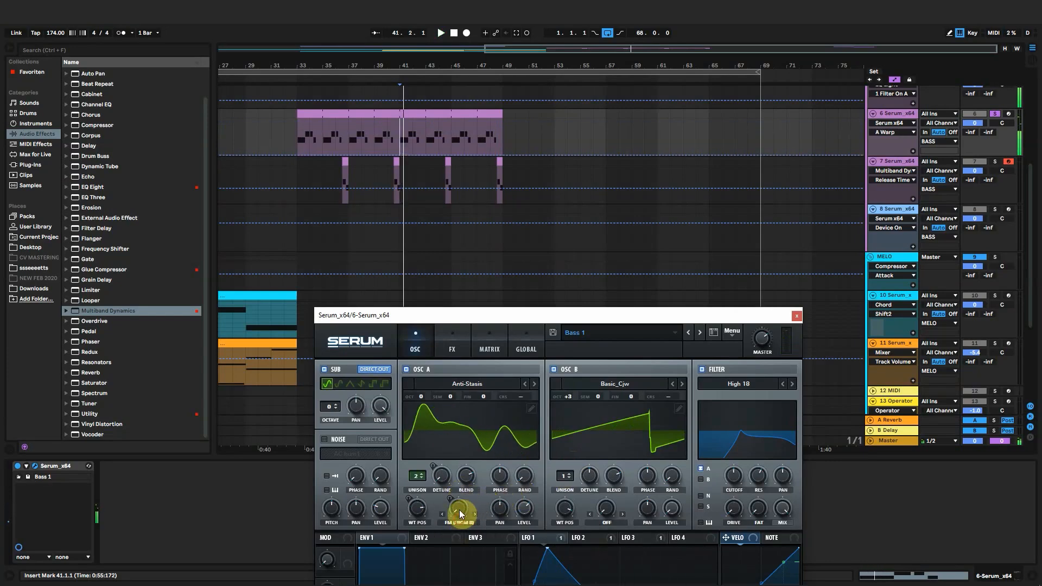
# Automate OSC A's warp to rise to 12% and OSC B's wavetable position to jump to 234 at bar 41.
pyautogui.click(399, 154)
pyautogui.moveTo(405, 154); pyautogui.dragTo(401, 151)
pyautogui.click(565, 508)
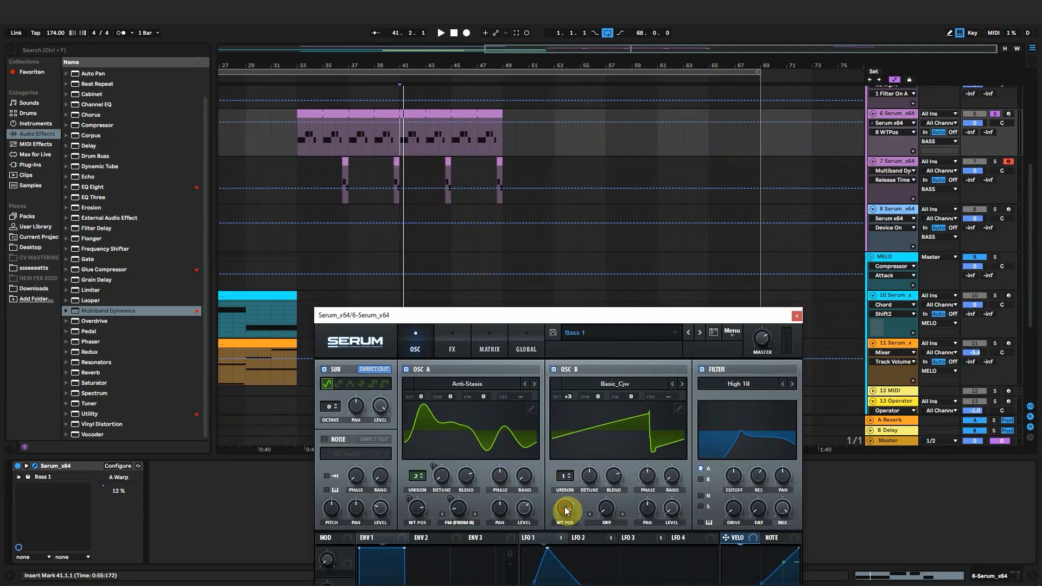
pyautogui.click(400, 123)
pyautogui.click(395, 123)
pyautogui.moveTo(396, 123)
pyautogui.mouseDown()
pyautogui.moveTo(400, 155)
pyautogui.moveTo(400, 141)
pyautogui.mouseUp()
pyautogui.click(378, 141)
# Play back the automated change in the track 6 bass around bar 41.
pyautogui.press('space')
pyautogui.press('space')
pyautogui.press('space')
pyautogui.click(399, 151)
pyautogui.press('space')
pyautogui.press('space')
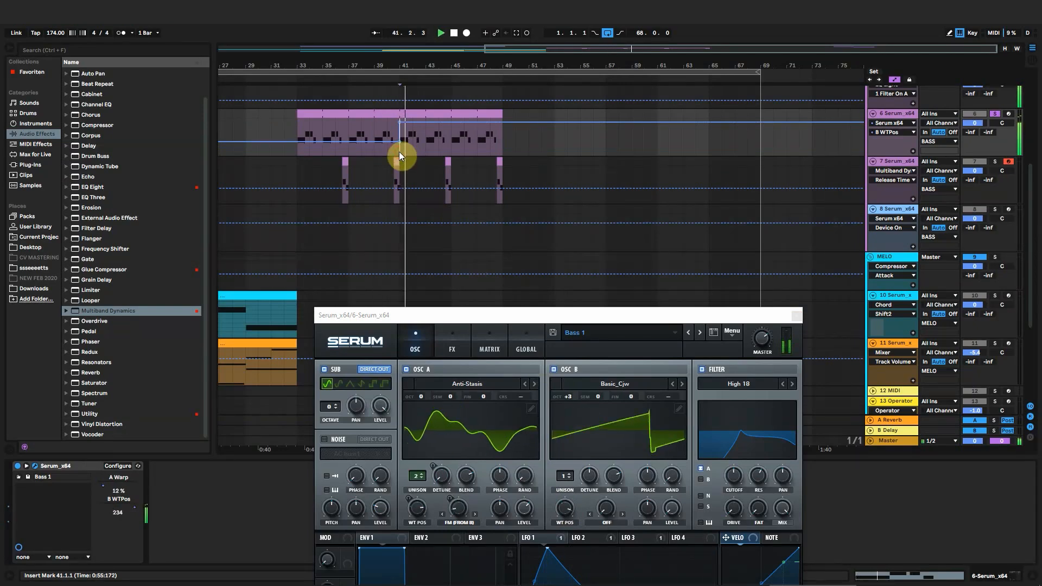
# Replay the bass from bar 41 and slightly adjust the cutoff of Serum's High 18 filter.
pyautogui.press('space')
pyautogui.press('space')
pyautogui.press('space')
pyautogui.press('space')
pyautogui.moveTo(735, 474); pyautogui.dragTo(736, 478)
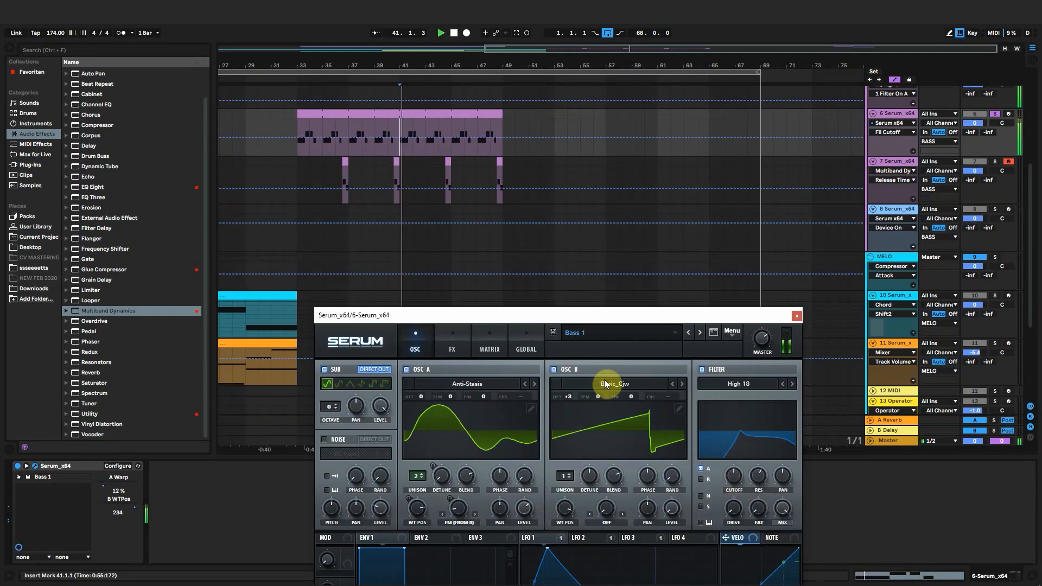
# Switch the sub oscillator of track 6's Serum to a triangle wave while auditioning the bass from bar 41, and stop playback.
pyautogui.moveTo(547, 314); pyautogui.dragTo(444, 163)
pyautogui.click(233, 232)
pyautogui.click(245, 233)
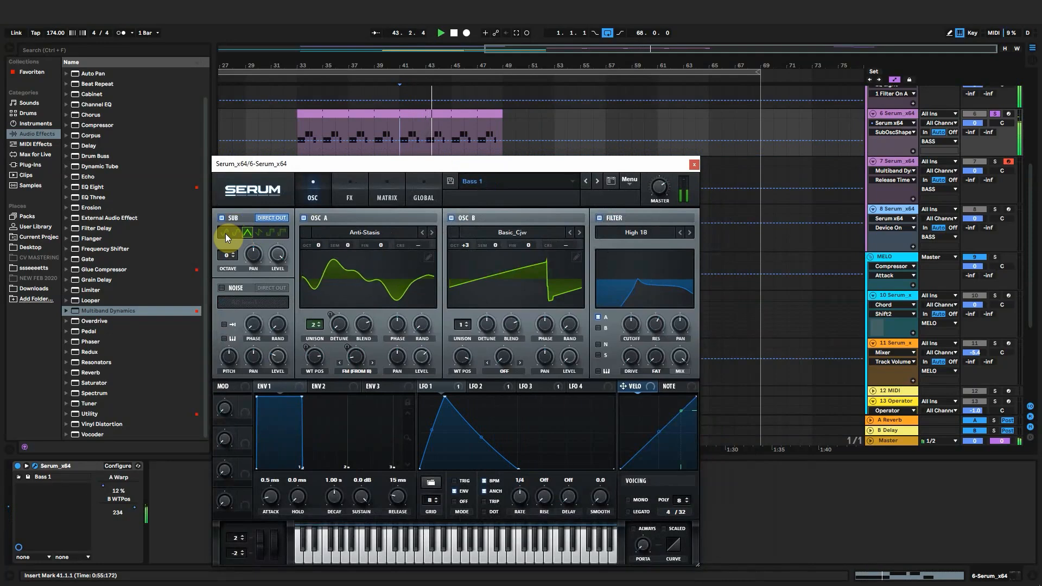
pyautogui.press('space')
pyautogui.moveTo(368, 163); pyautogui.dragTo(425, 379)
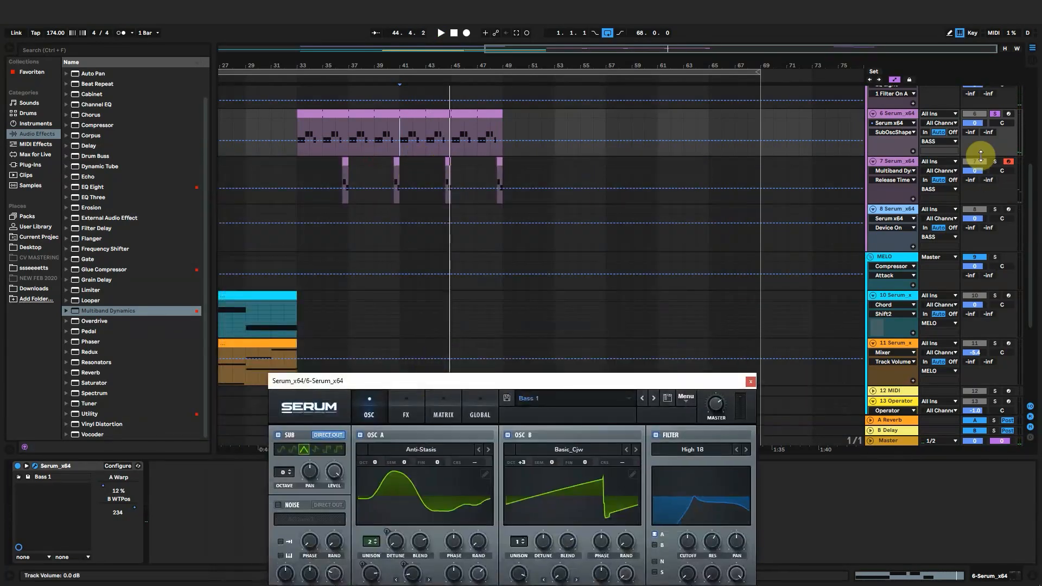
# Solo track 7 together with track 6 and play both basses from bar 44 and from bar 33.
pyautogui.click(995, 161)
pyautogui.press('space')
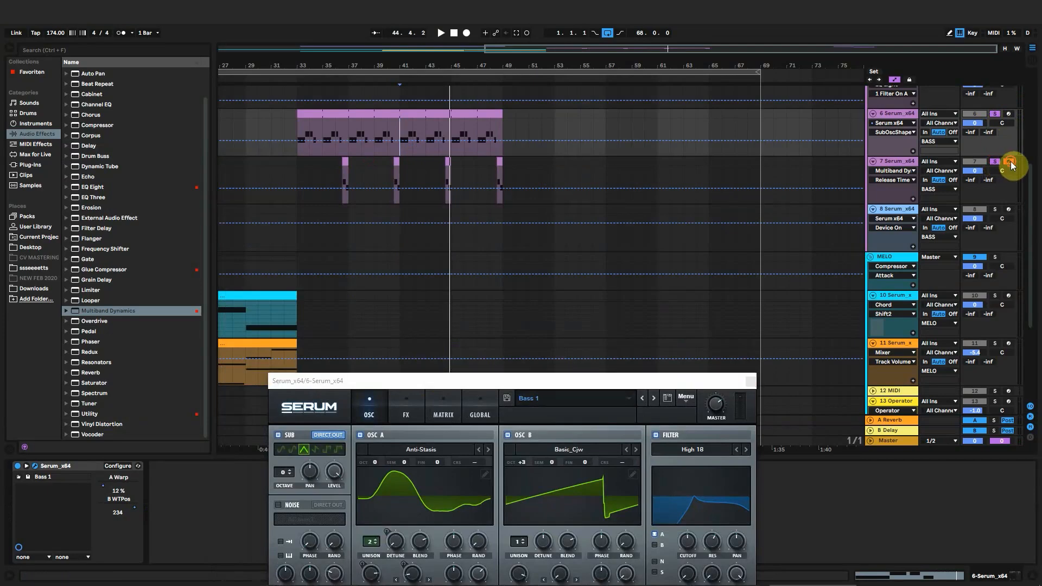
pyautogui.click(441, 167)
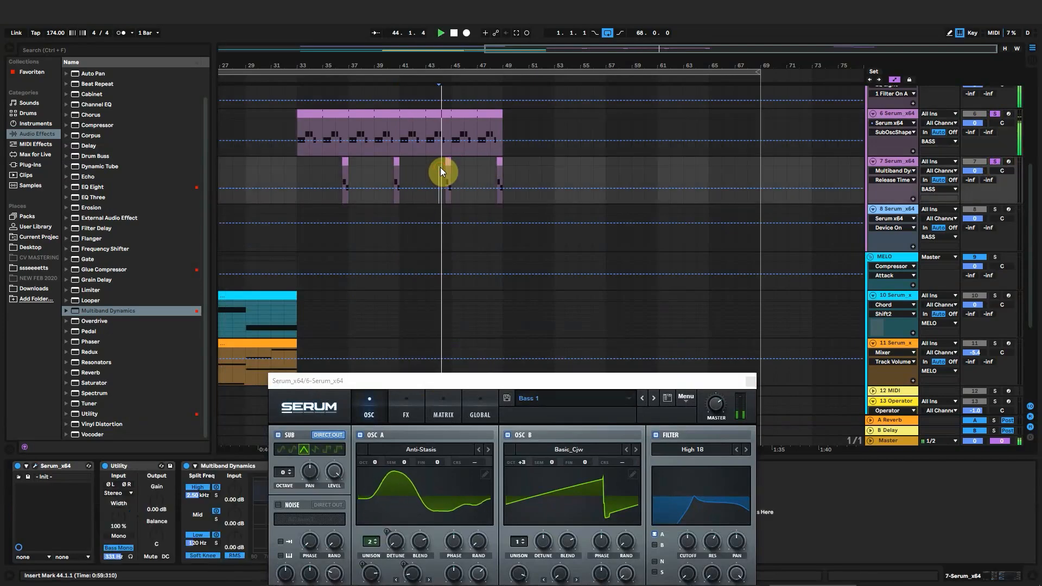
pyautogui.click(301, 164)
# Add Multiband Dynamics after Serum on track 6 and set its high split frequency to 6.00 kHz.
pyautogui.click(904, 114)
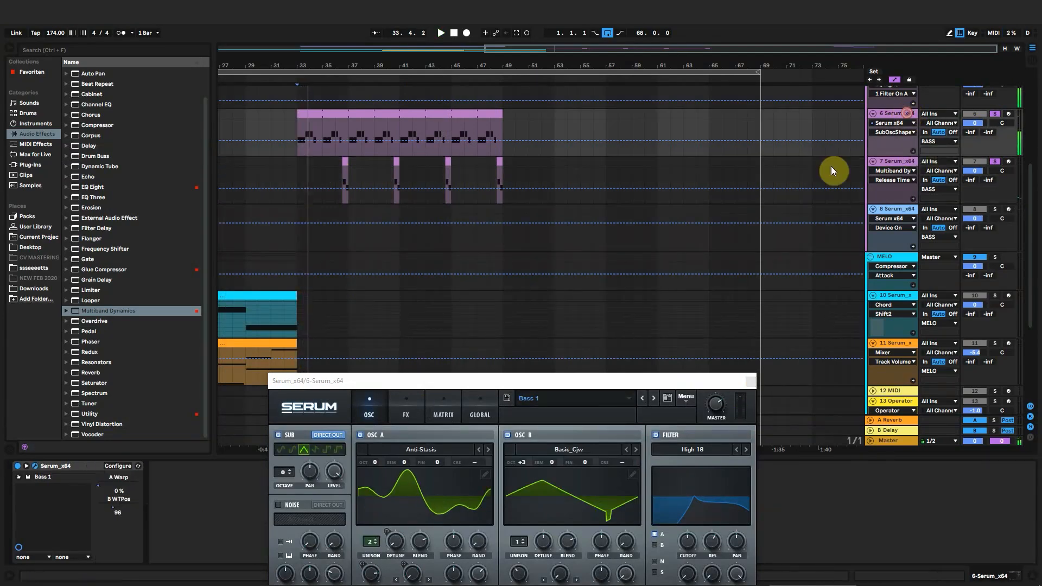
pyautogui.moveTo(402, 380); pyautogui.dragTo(428, 144)
pyautogui.click(743, 145)
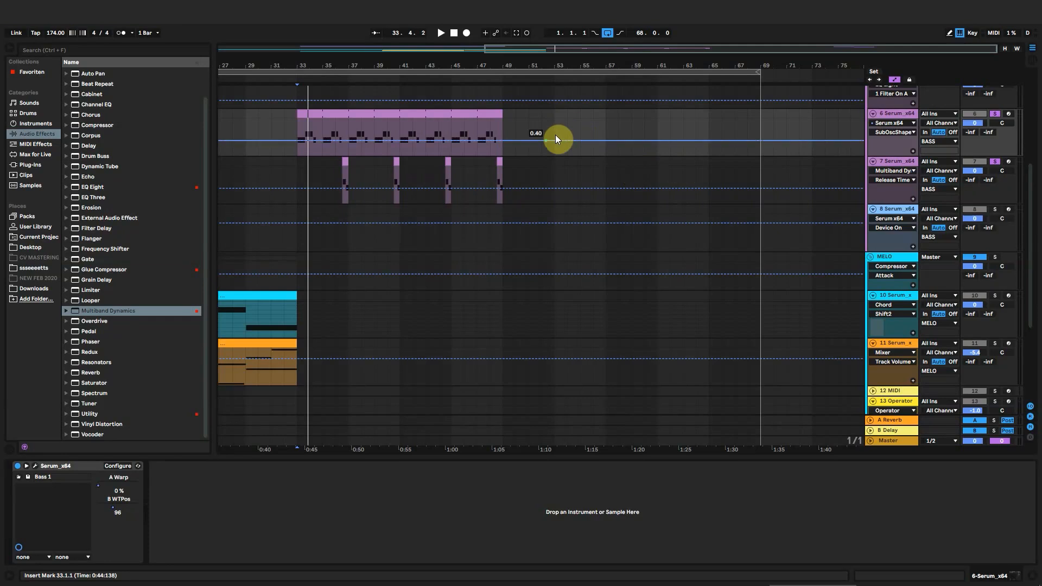
pyautogui.moveTo(125, 310); pyautogui.dragTo(170, 491)
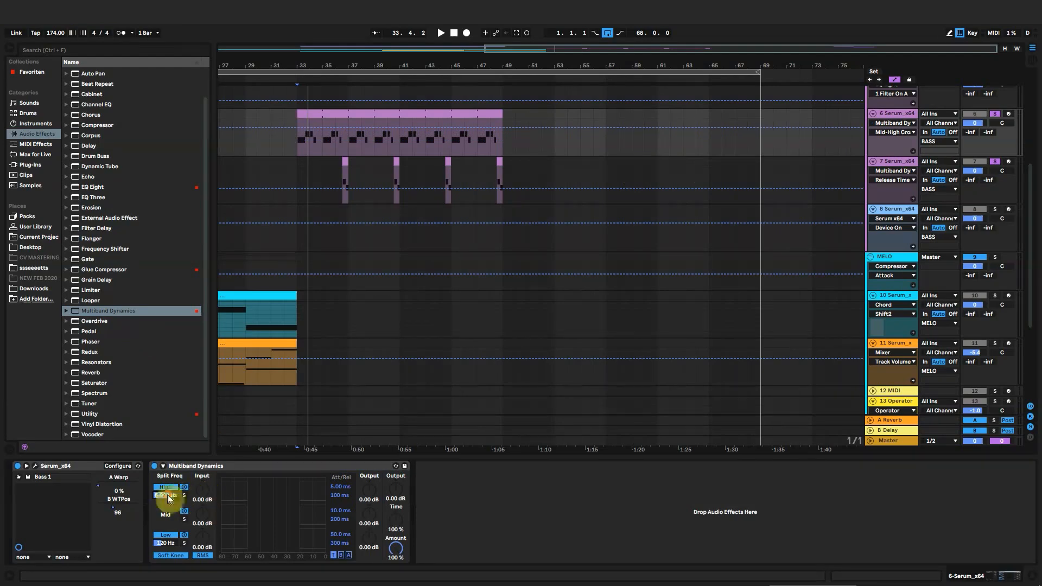
# Apply upward compression to the high band of track 6's Multiband Dynamics and set that band's release to 5.31 ms.
pyautogui.moveTo(246, 490); pyautogui.dragTo(249, 486)
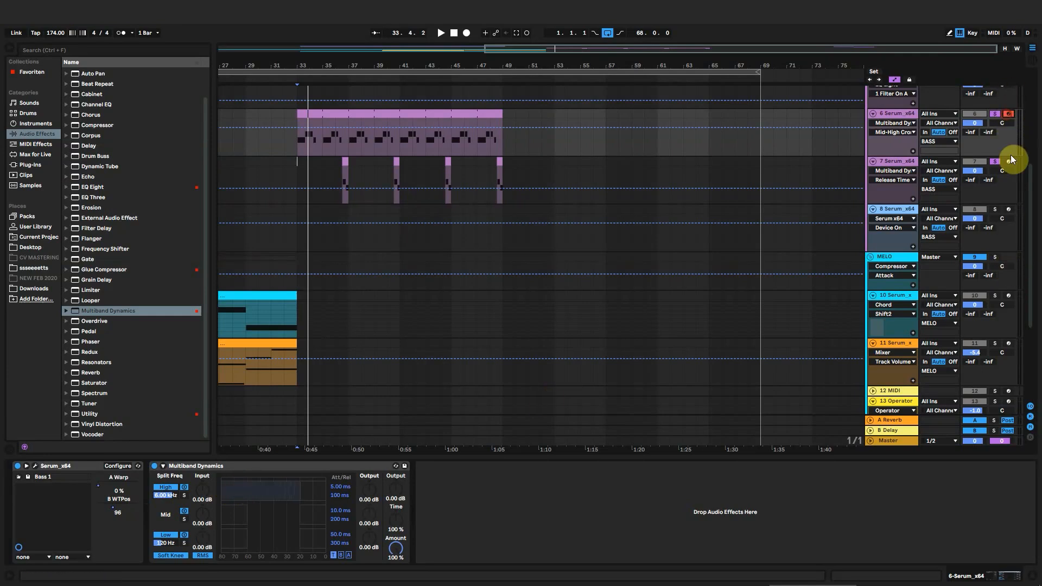
pyautogui.press('a')
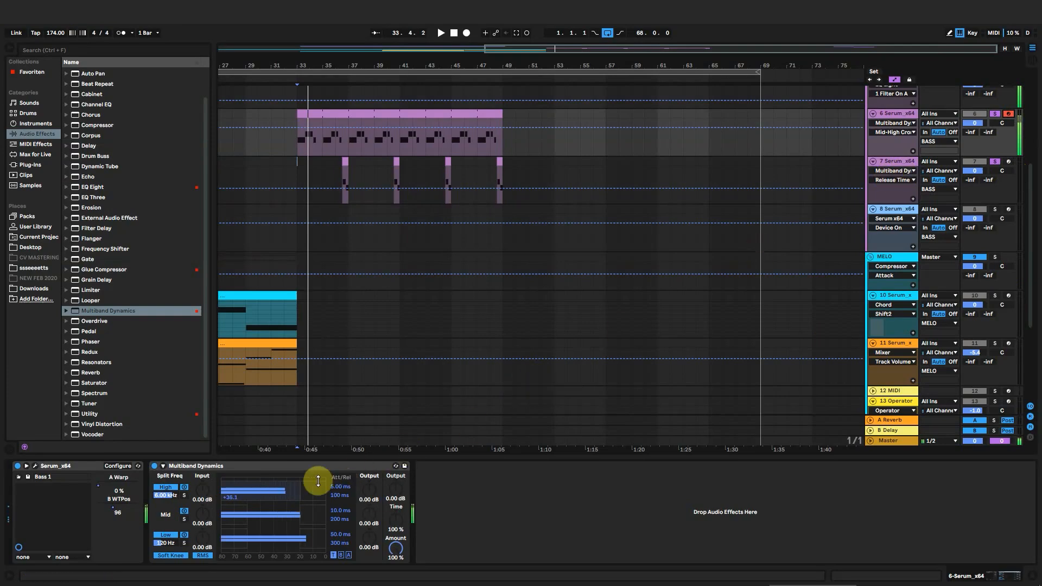
pyautogui.moveTo(339, 495); pyautogui.dragTo(340, 532)
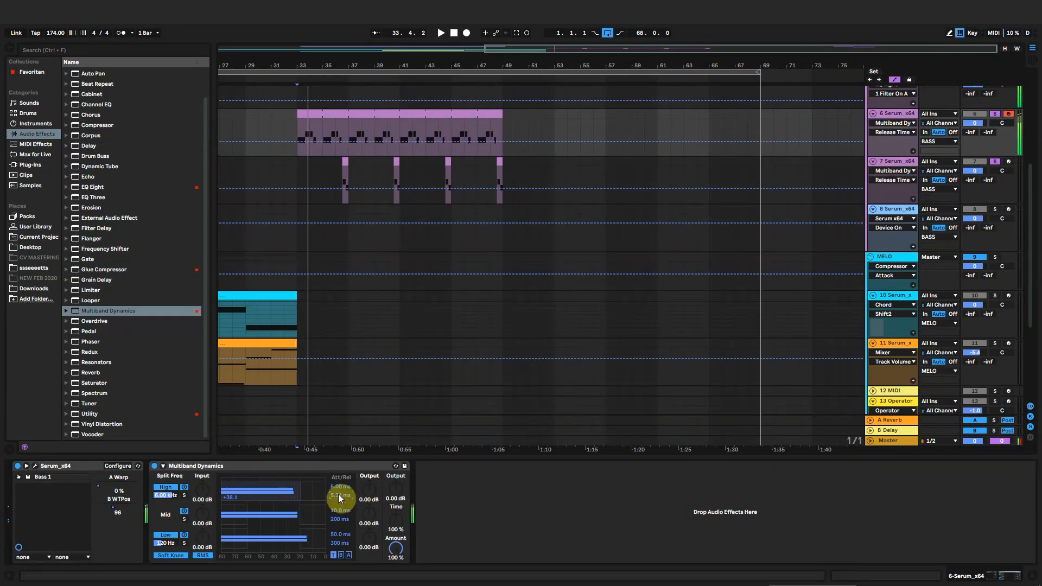
# Reopen track 6's Serum and adjust the damping of its Reverb filter effect.
pyautogui.click(35, 465)
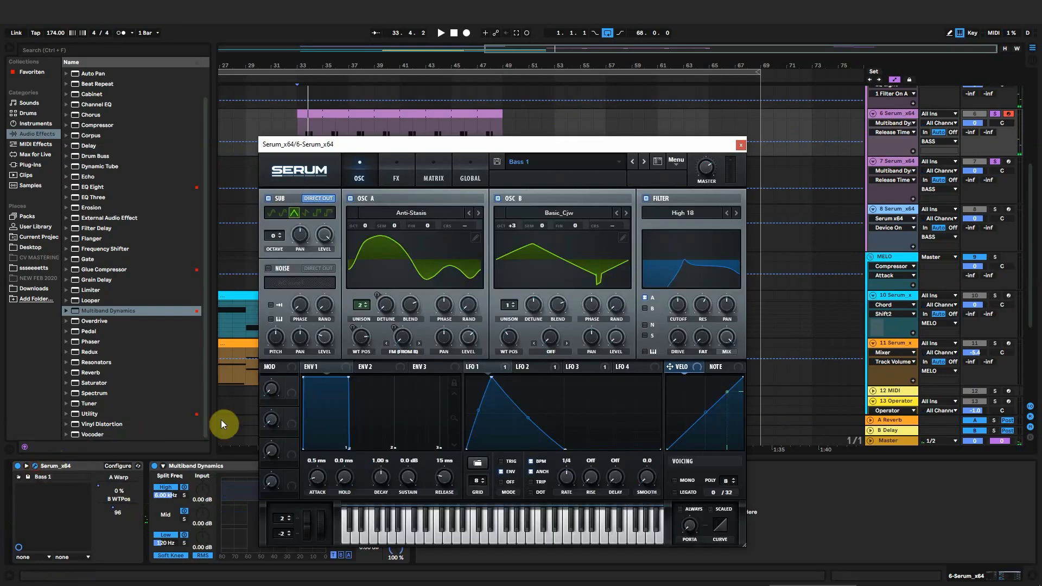
pyautogui.click(395, 186)
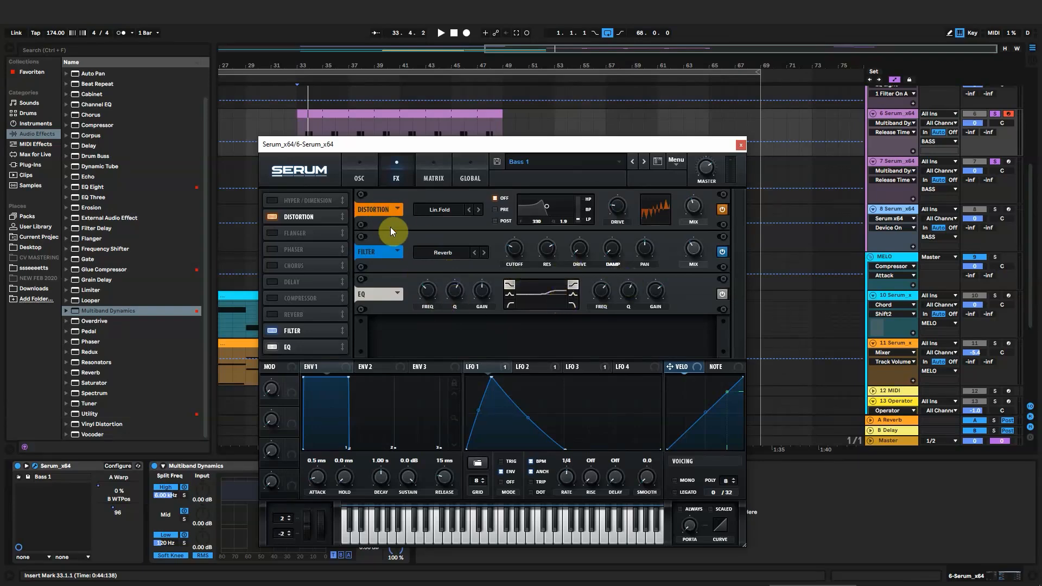
pyautogui.click(360, 177)
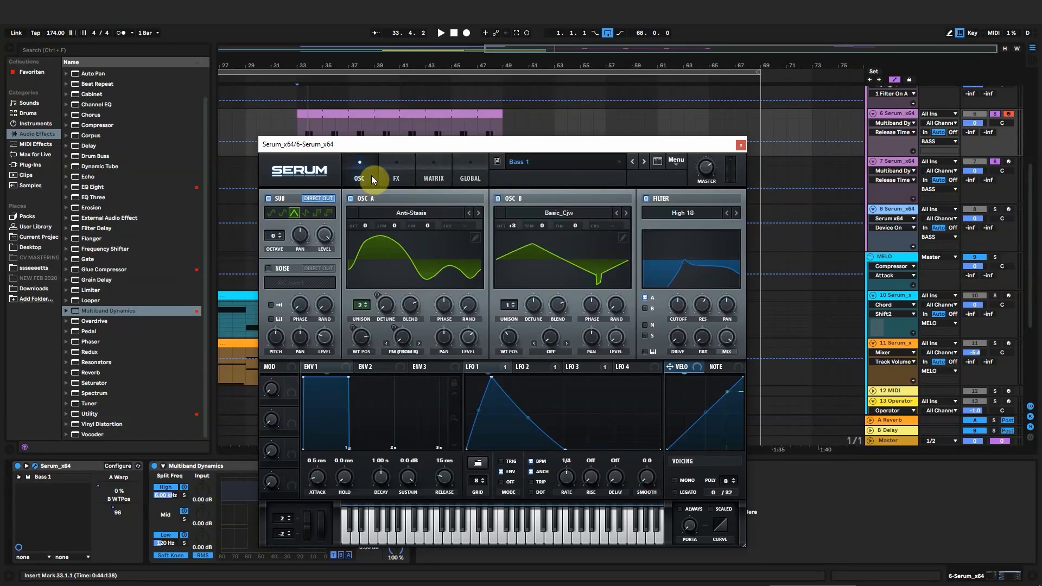
pyautogui.click(398, 176)
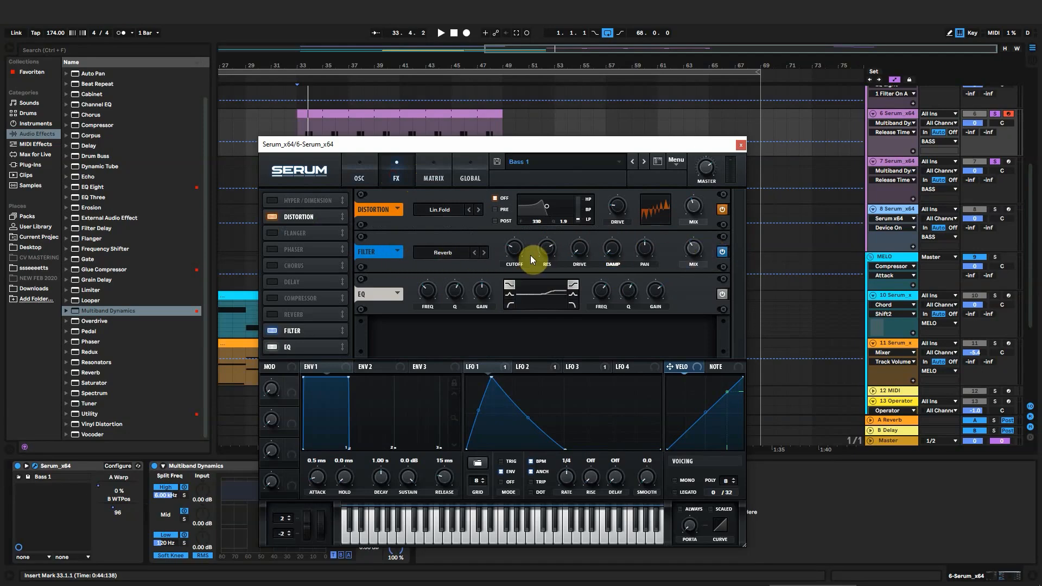
pyautogui.click(615, 249)
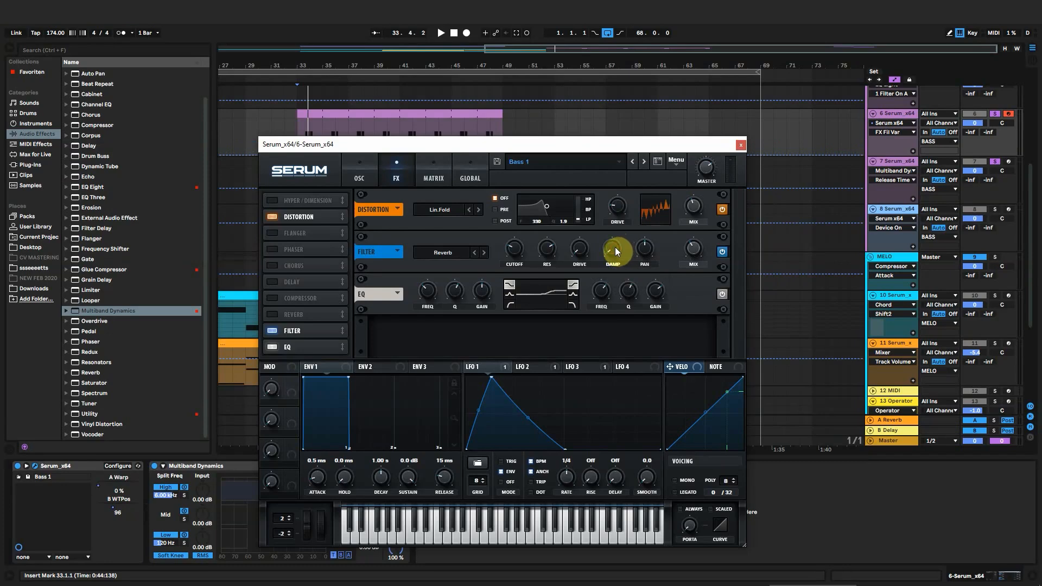
pyautogui.moveTo(615, 247); pyautogui.dragTo(604, 198)
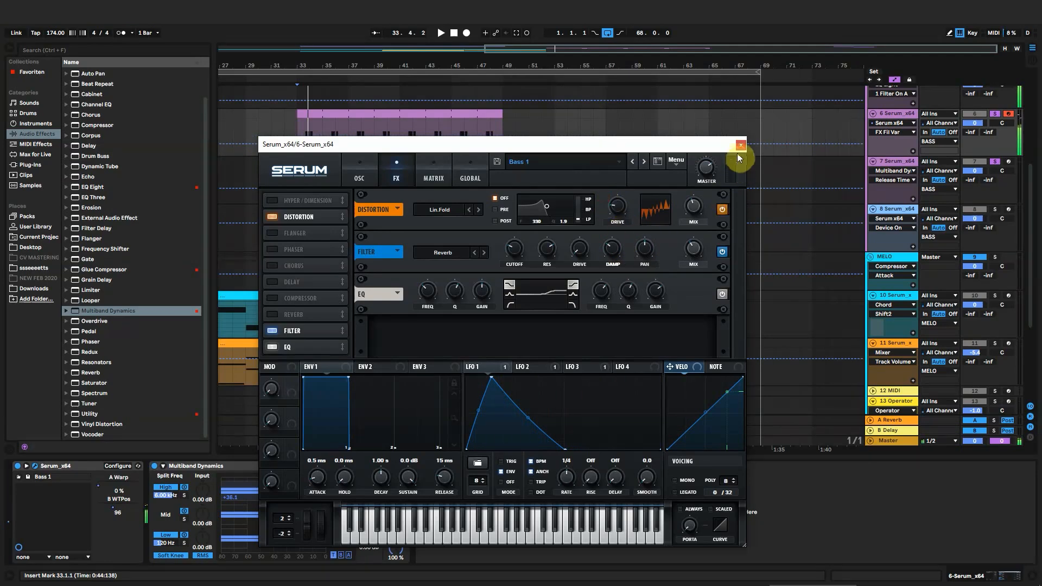
# Change the low EQ band in track 6's Serum effects to a peak at about 134 Hz and adjust its Q and gain.
pyautogui.click(509, 293)
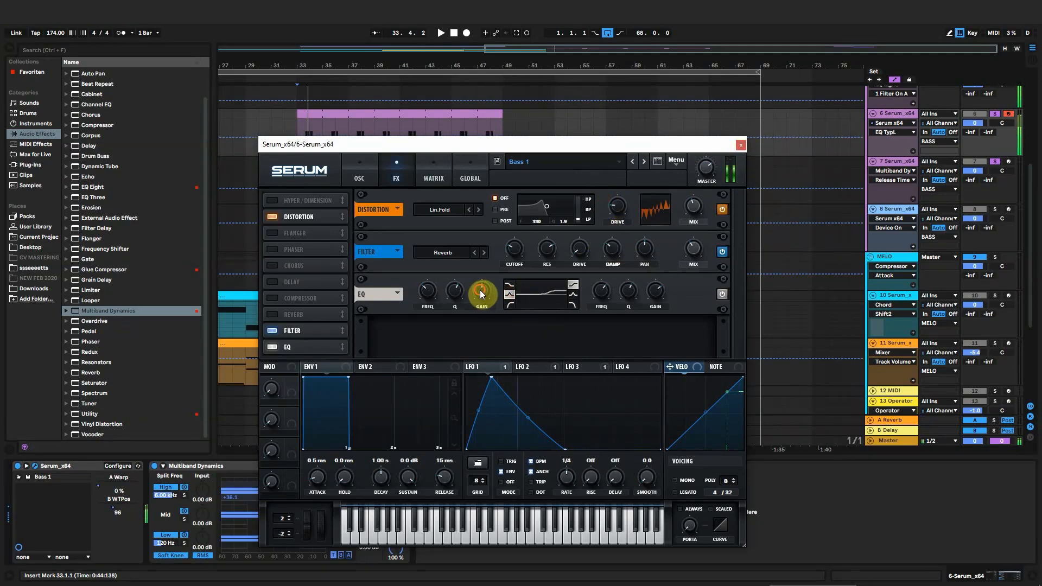
pyautogui.moveTo(419, 295)
pyautogui.mouseDown()
pyautogui.moveTo(447, 298)
pyautogui.moveTo(461, 283)
pyautogui.moveTo(426, 293)
pyautogui.moveTo(494, 295)
pyautogui.moveTo(497, 254)
pyautogui.moveTo(426, 291)
pyautogui.mouseUp()
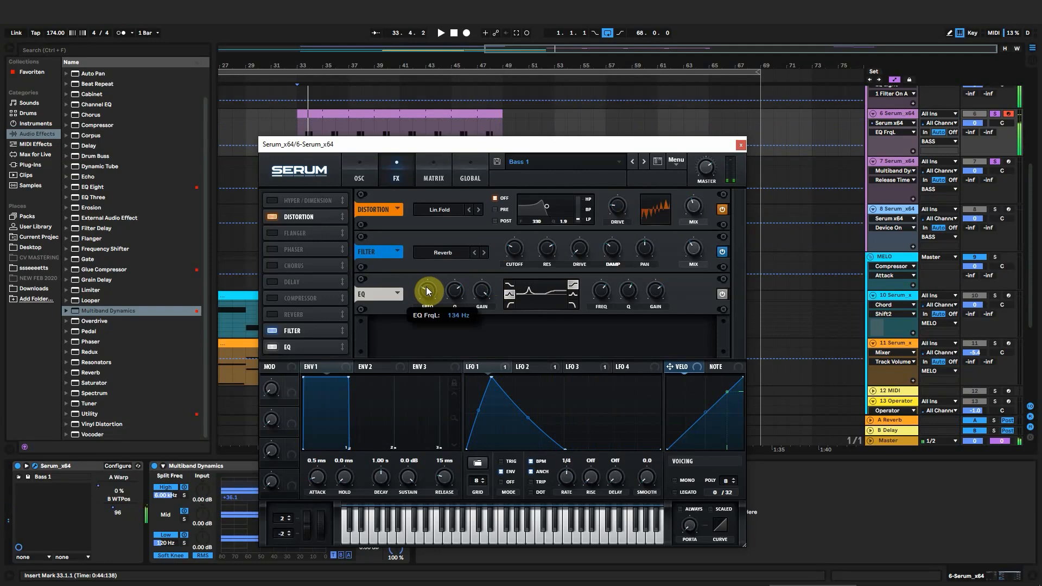
pyautogui.moveTo(428, 292); pyautogui.dragTo(429, 292)
pyautogui.moveTo(455, 290); pyautogui.dragTo(486, 311)
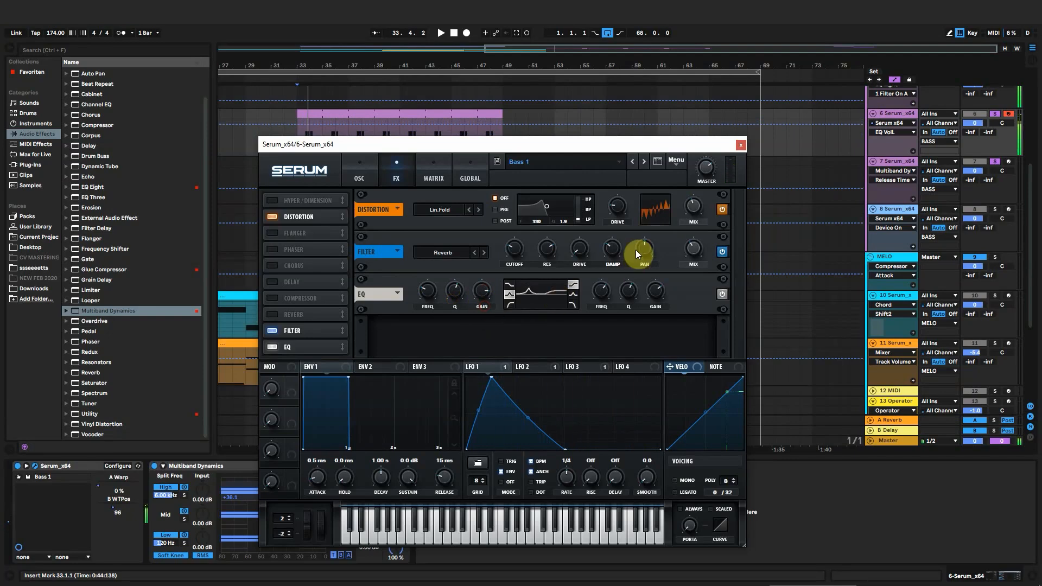
# Review Serum's oscillators and effects, fine-tune the low EQ band's gain, and close the track 6 plugin window.
pyautogui.moveTo(542, 145); pyautogui.dragTo(613, 151)
pyautogui.click(431, 185)
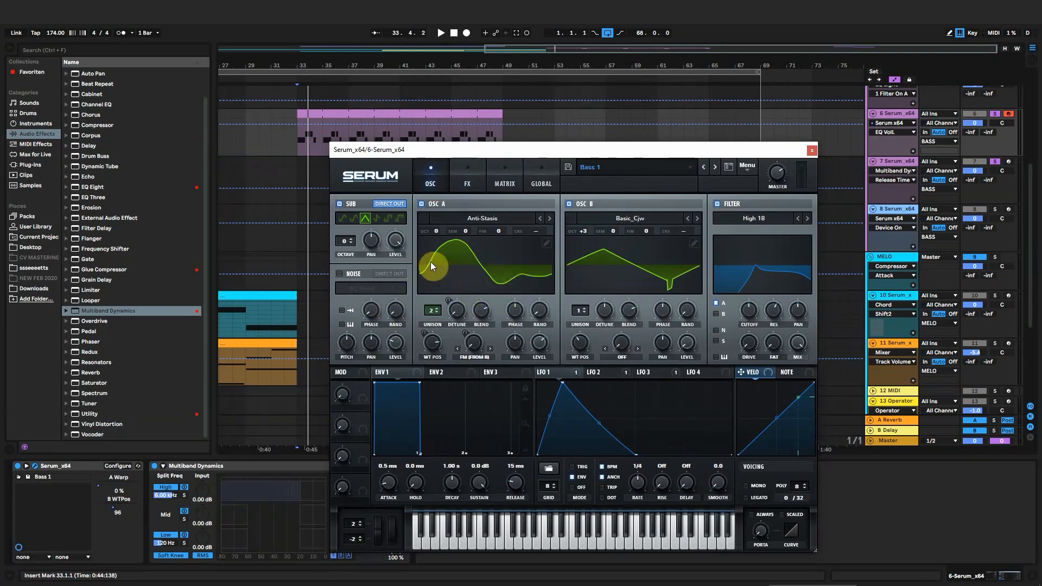
pyautogui.click(467, 185)
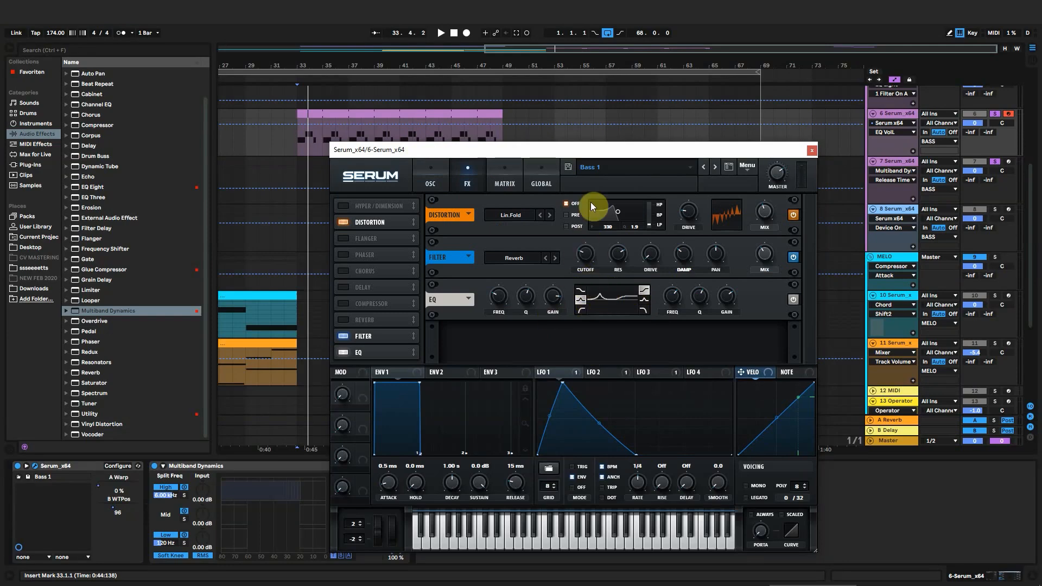
pyautogui.moveTo(599, 151); pyautogui.dragTo(578, 159)
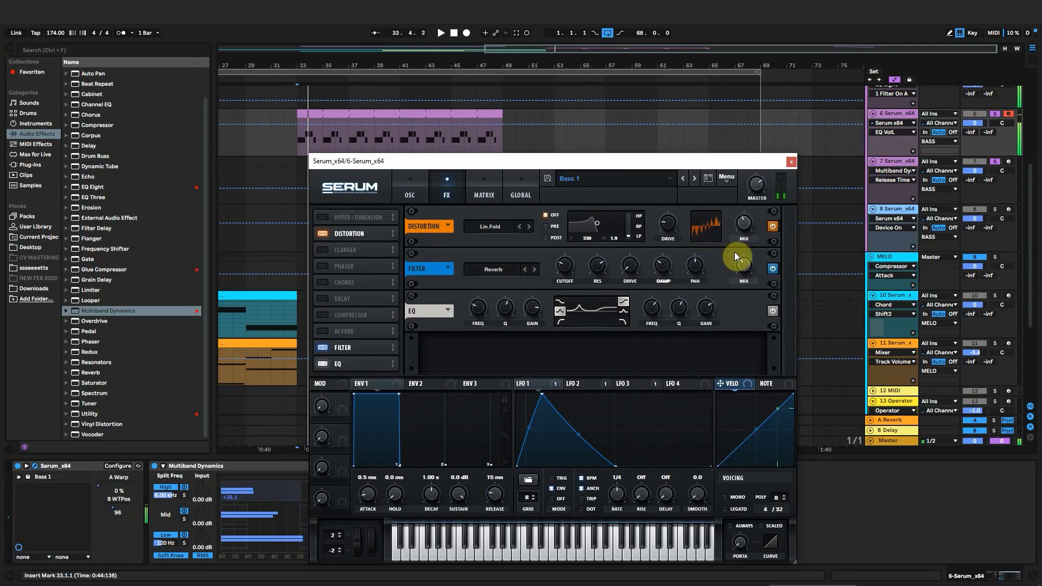
pyautogui.moveTo(540, 307); pyautogui.dragTo(560, 280)
pyautogui.click(790, 164)
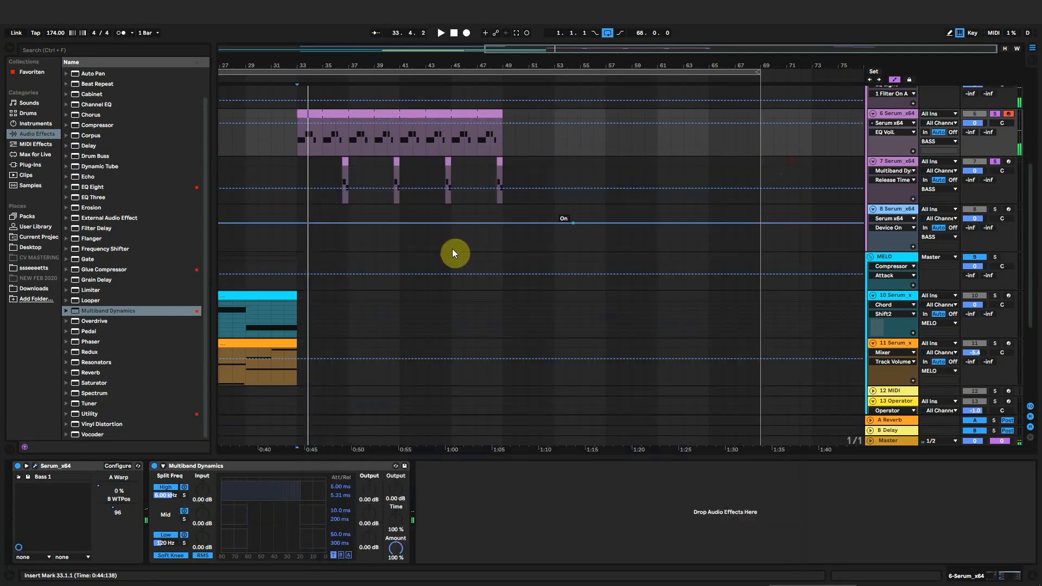
# Play the call-and-response basses on tracks 6 and 7 from bar 33.
pyautogui.click(296, 240)
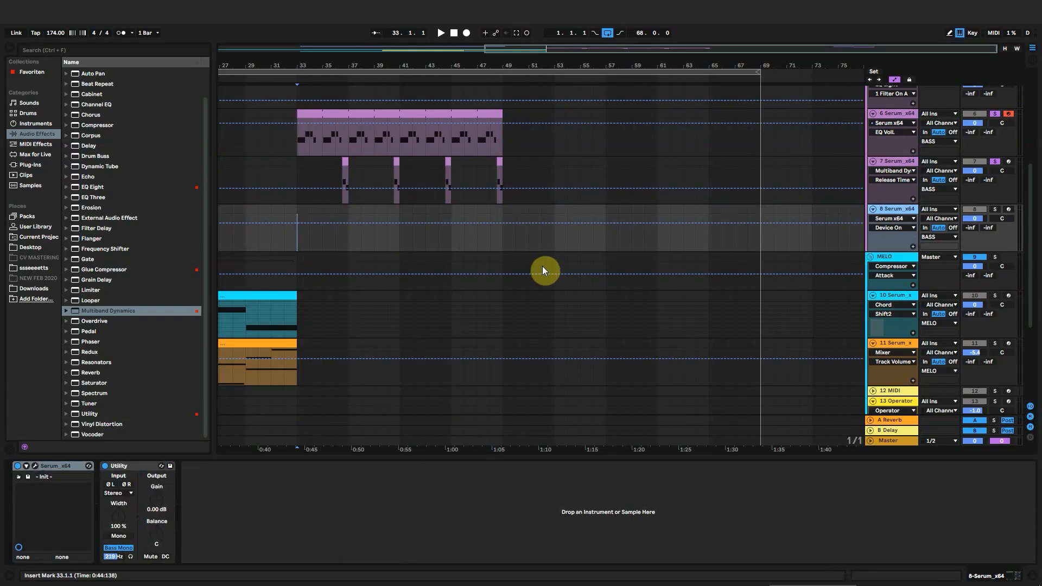
pyautogui.click(298, 268)
pyautogui.scroll(-2, 546, 229)
pyautogui.scroll(4, 526, 226)
pyautogui.scroll(1, 526, 226)
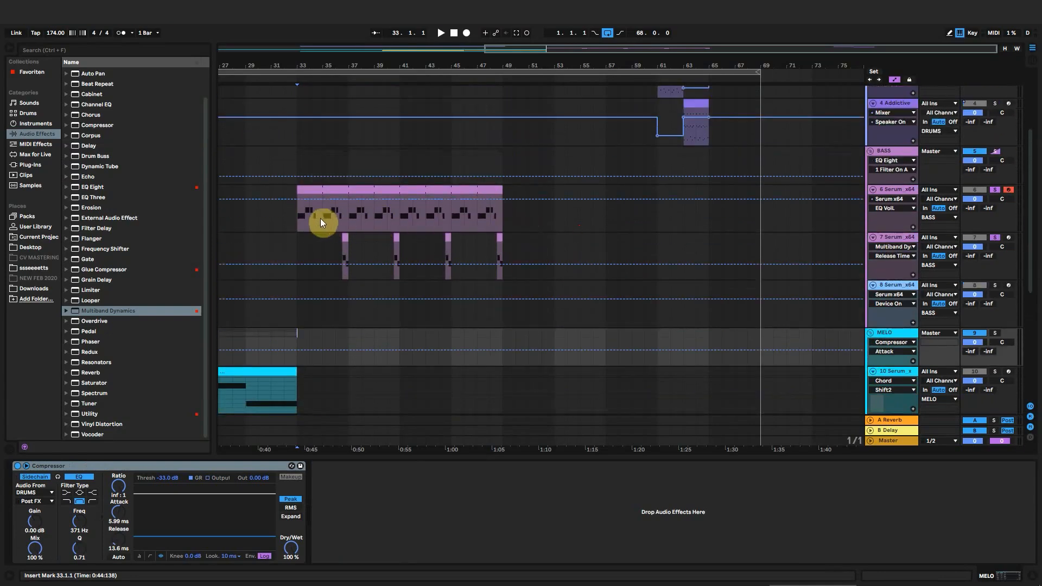
pyautogui.click(294, 218)
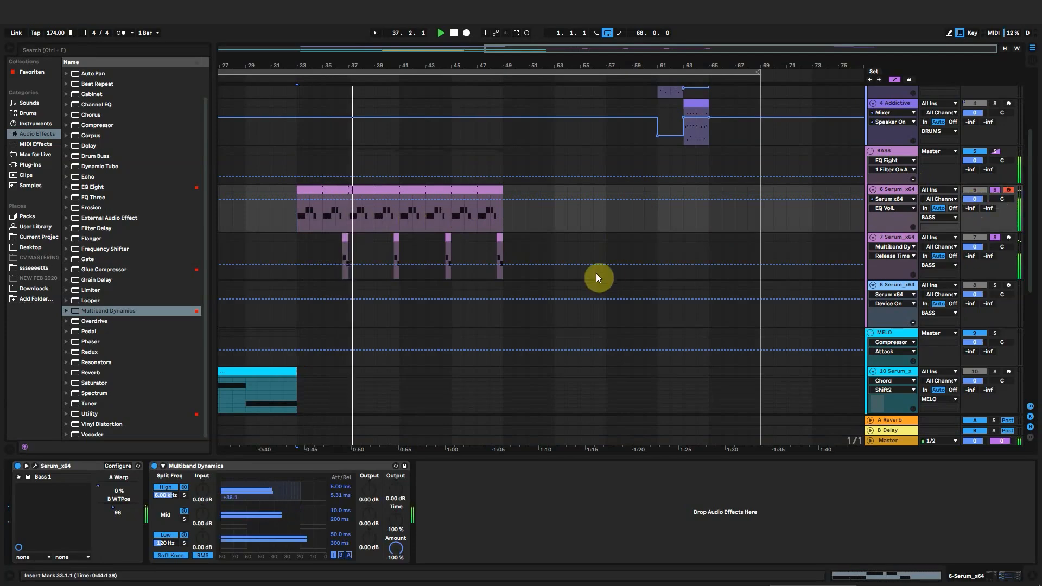
pyautogui.press('space')
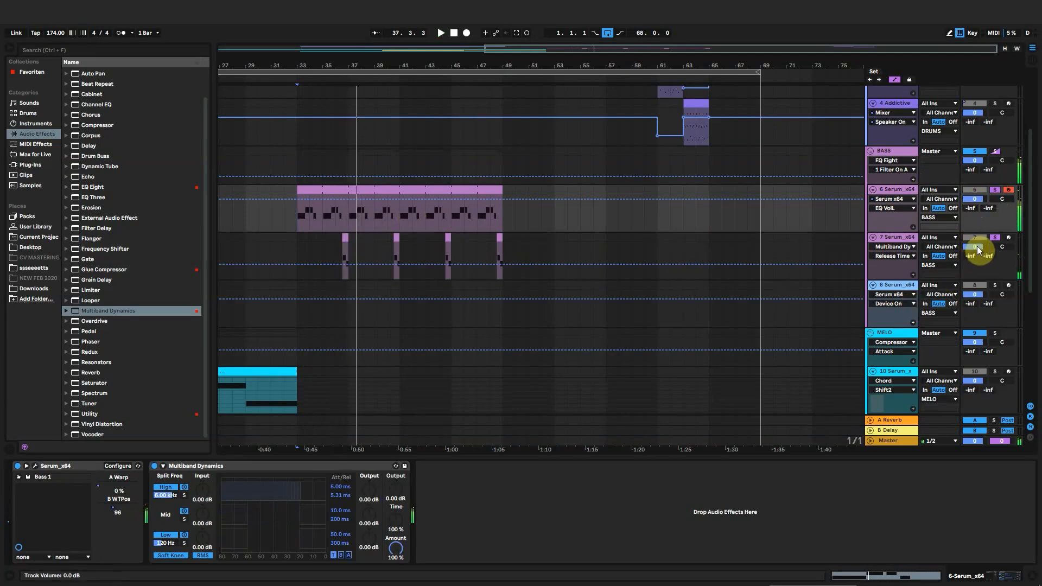
# Enable the filter effect in track 7's Serum and set its type to Reverb.
pyautogui.click(898, 237)
pyautogui.click(36, 466)
pyautogui.click(776, 111)
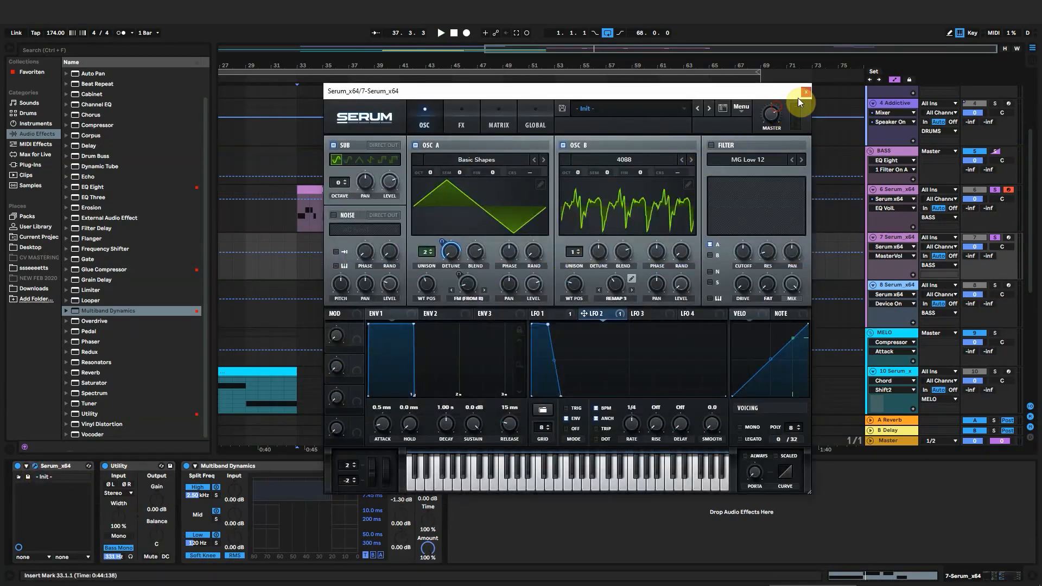
pyautogui.moveTo(495, 95); pyautogui.dragTo(488, 115)
pyautogui.click(453, 142)
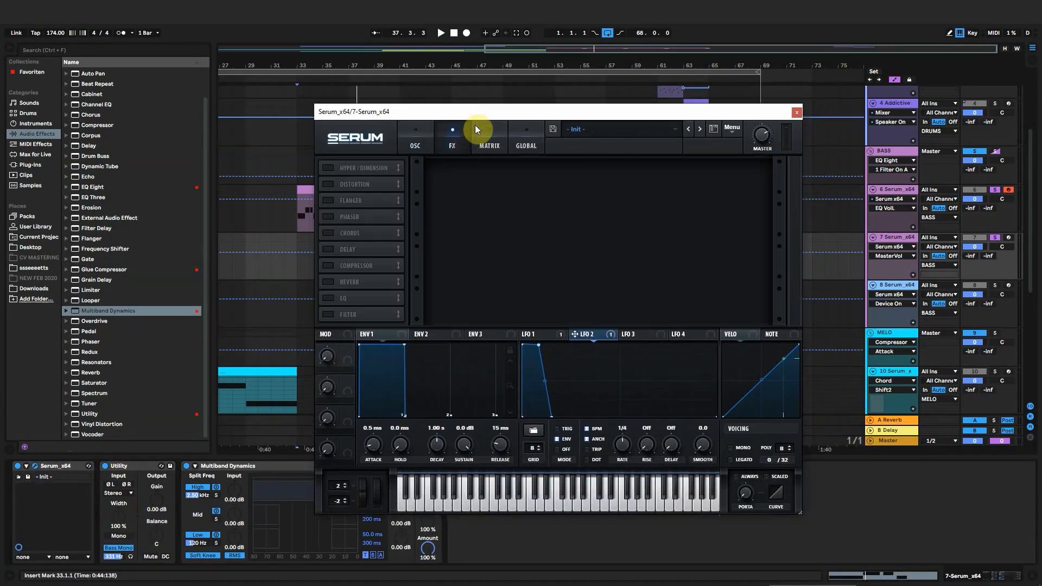
pyautogui.click(328, 314)
pyautogui.click(505, 177)
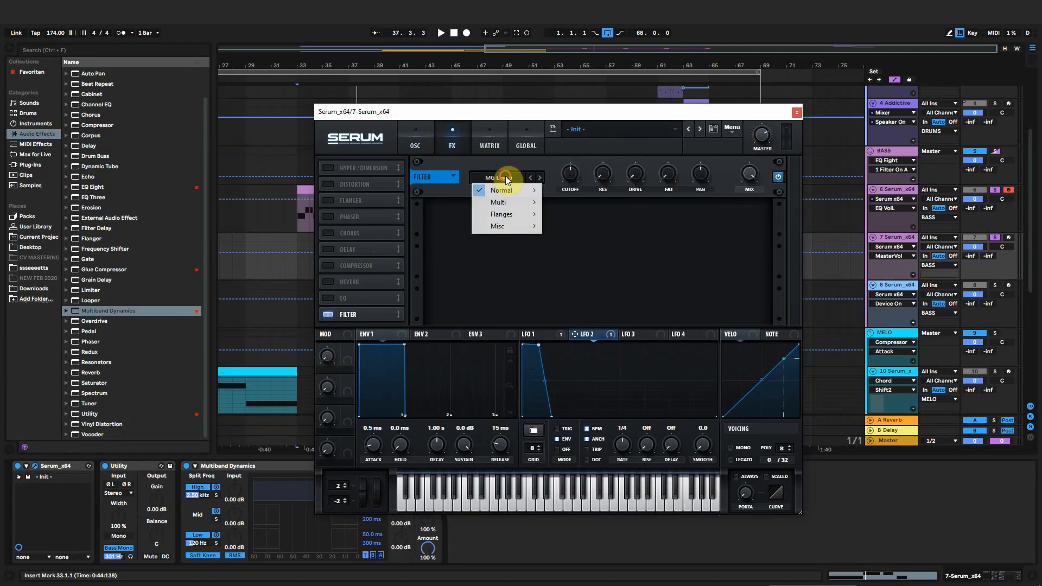
pyautogui.moveTo(509, 227)
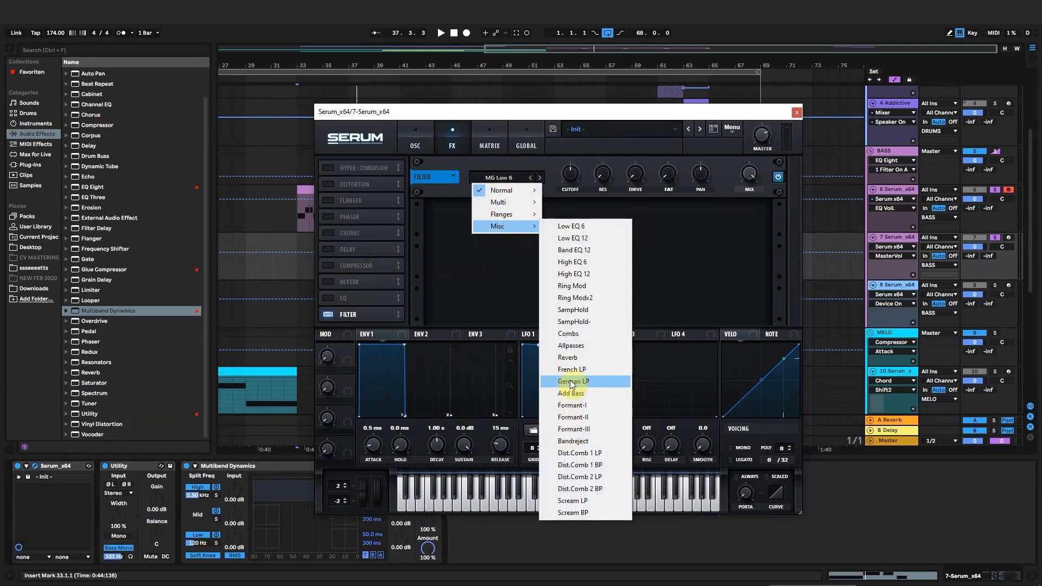
pyautogui.click(567, 357)
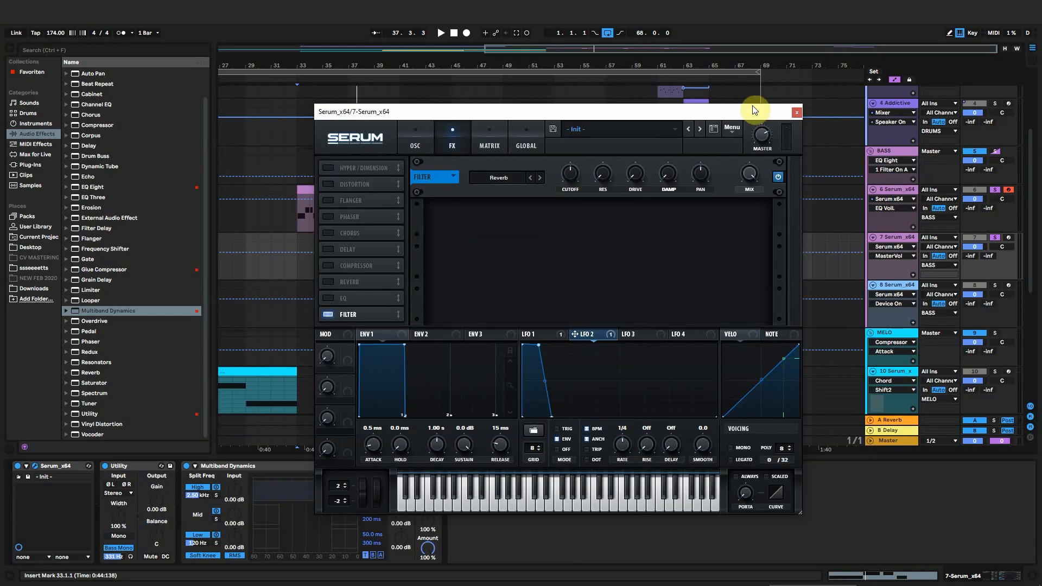
# Loop through track 7's bass clip at bar 36 and set its Reverb filter cutoff to about 59 Hz, lowering the mix.
pyautogui.moveTo(669, 109); pyautogui.dragTo(653, 288)
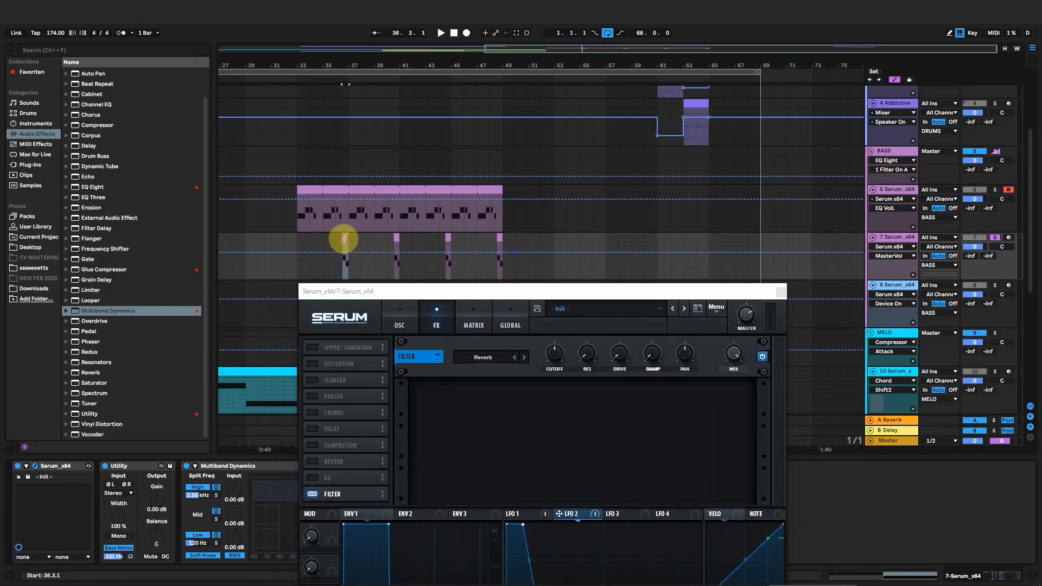
pyautogui.moveTo(343, 239); pyautogui.dragTo(349, 239)
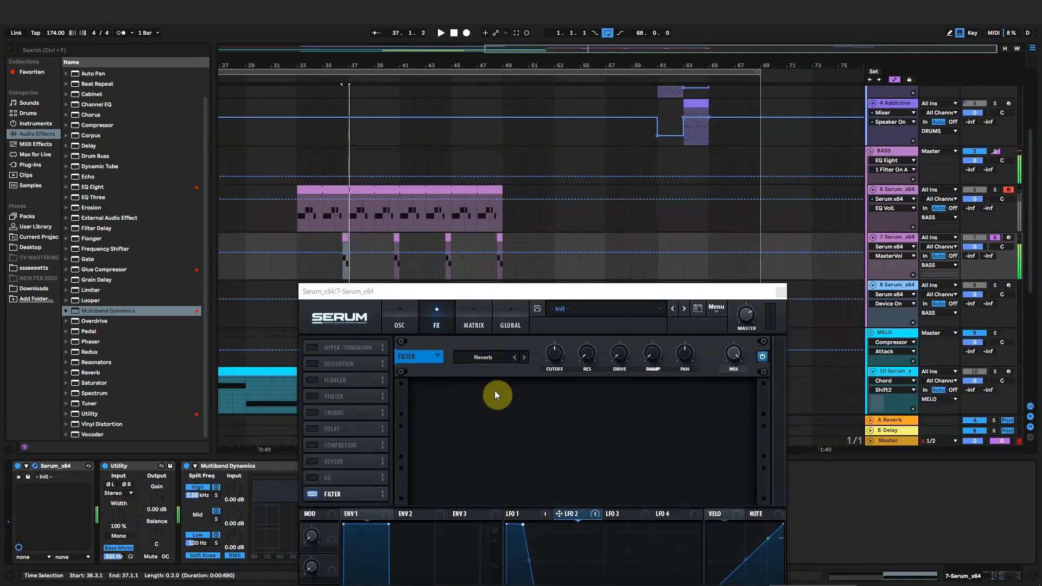
pyautogui.moveTo(521, 292); pyautogui.dragTo(528, 146)
pyautogui.moveTo(565, 209); pyautogui.dragTo(565, 236)
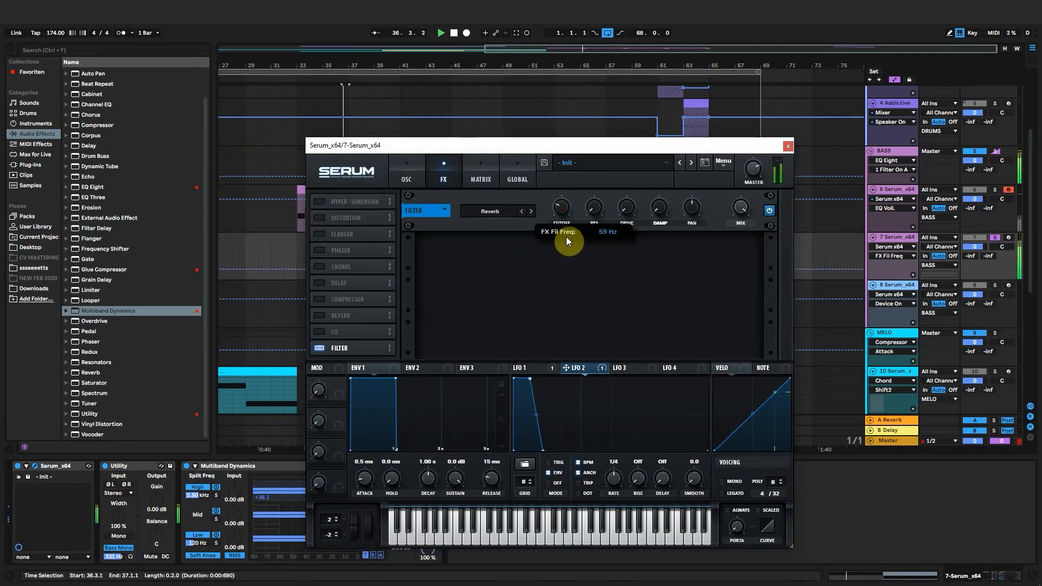
pyautogui.click(748, 209)
pyautogui.moveTo(748, 208); pyautogui.dragTo(750, 267)
pyautogui.press('space')
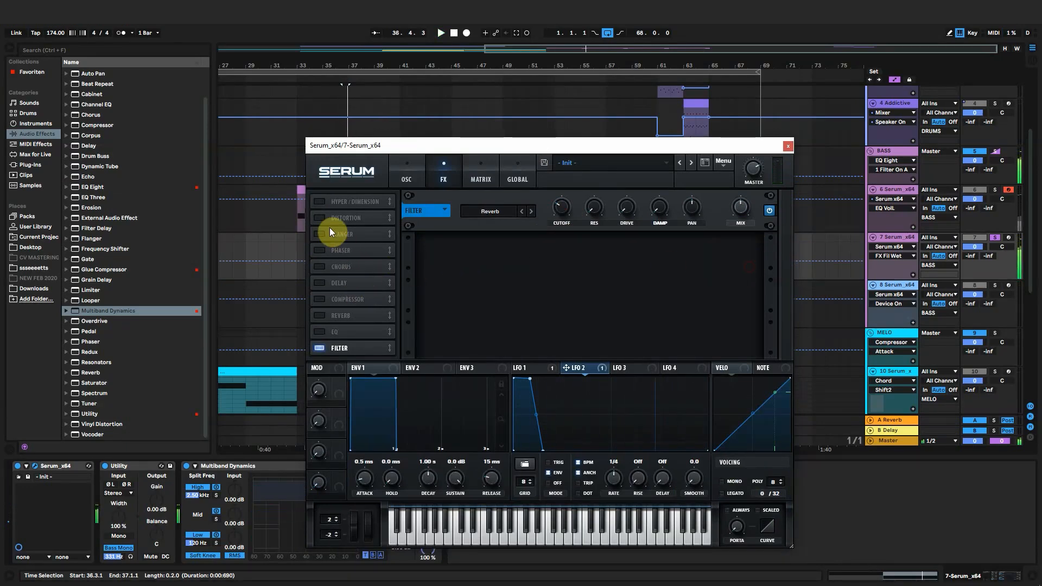
# Enable distortion in track 7's Serum effects and set its type to Diode 2.
pyautogui.click(321, 219)
pyautogui.moveTo(667, 212)
pyautogui.mouseDown()
pyautogui.moveTo(672, 139)
pyautogui.moveTo(672, 198)
pyautogui.mouseUp()
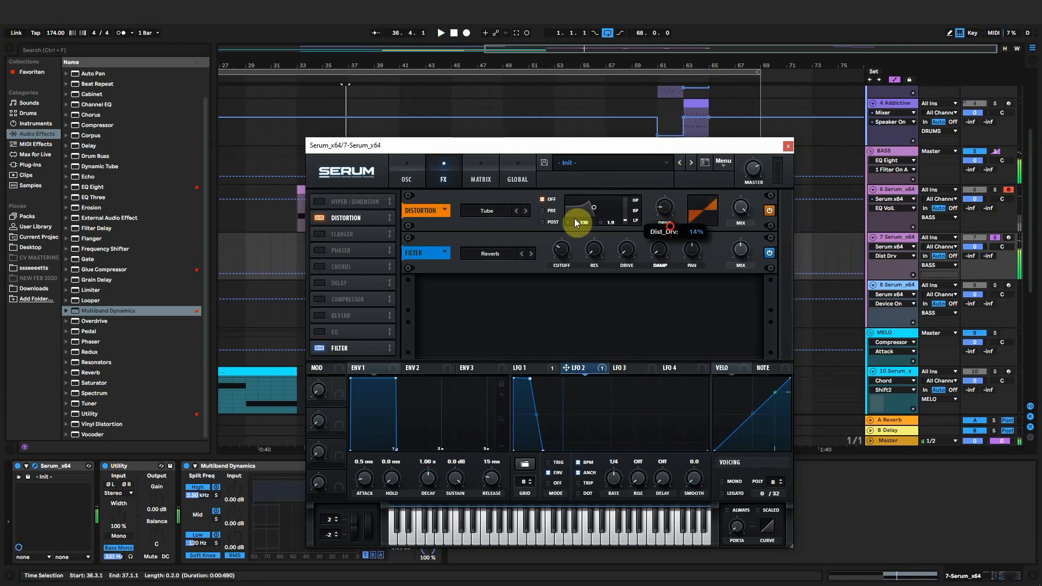
pyautogui.click(525, 210)
pyautogui.click(525, 210)
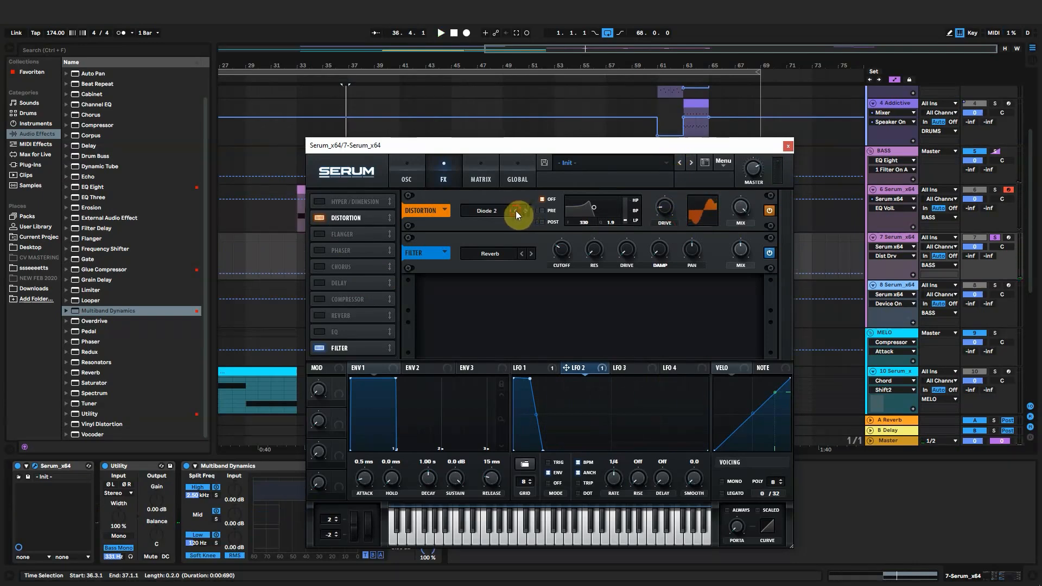
# Adjust the Diode 2 distortion's drive and mix and trim Serum's master volume on track 7 during playback.
pyautogui.press('space')
pyautogui.moveTo(673, 209)
pyautogui.mouseDown()
pyautogui.moveTo(666, 186)
pyautogui.moveTo(664, 196)
pyautogui.mouseUp()
pyautogui.moveTo(740, 208); pyautogui.dragTo(748, 253)
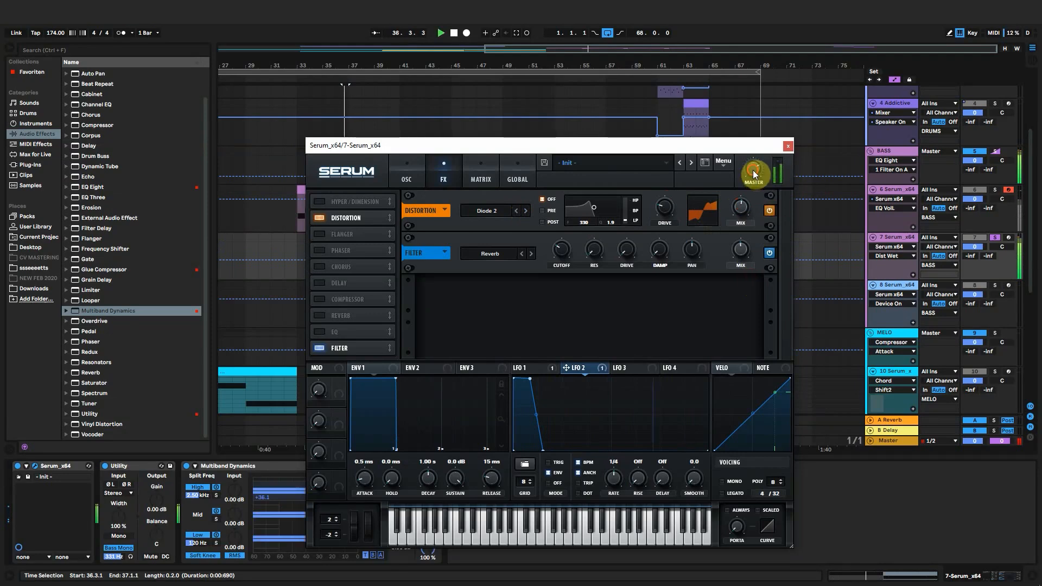
pyautogui.moveTo(753, 170); pyautogui.dragTo(754, 176)
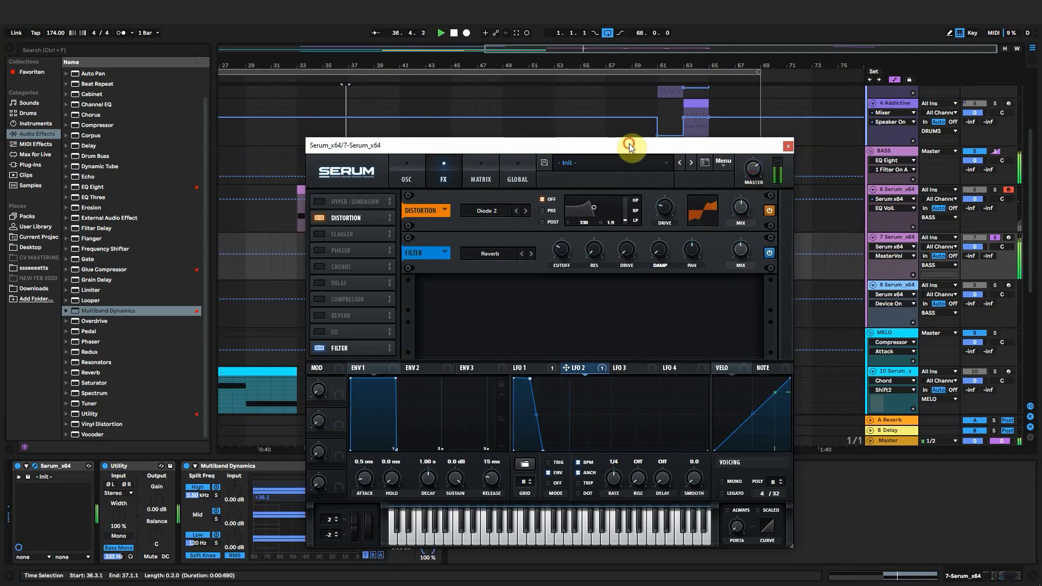
# Play the basses from bar 33 and solo track 6 along with track 7.
pyautogui.moveTo(629, 143); pyautogui.dragTo(717, 369)
pyautogui.click(298, 213)
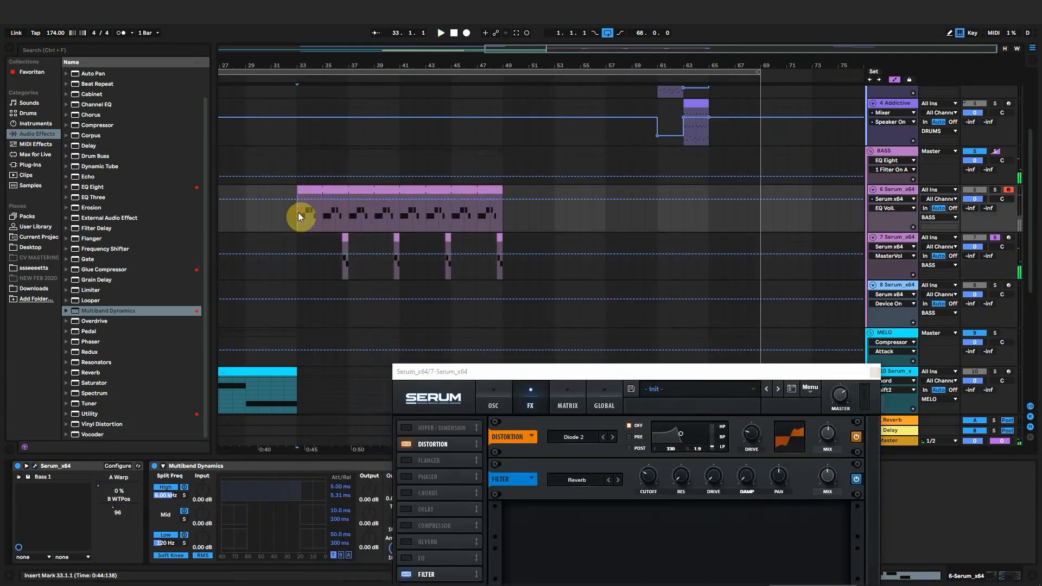
pyautogui.press('space')
pyautogui.click(994, 188)
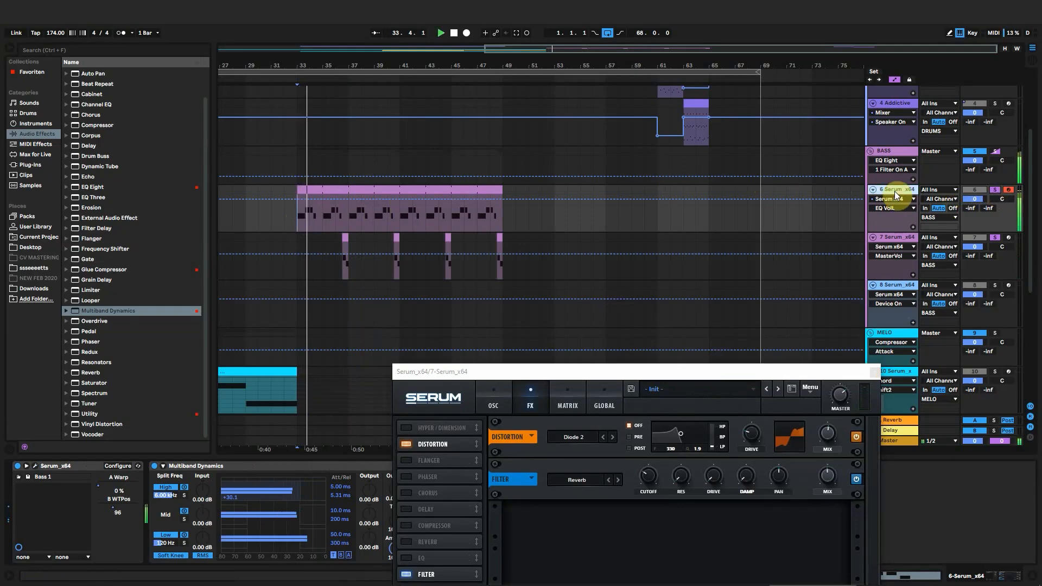
# Fine-tune the Lin.Fold distortion drive in track 6's Serum effects while replaying from bar 33, and close the plugin window.
pyautogui.click(35, 466)
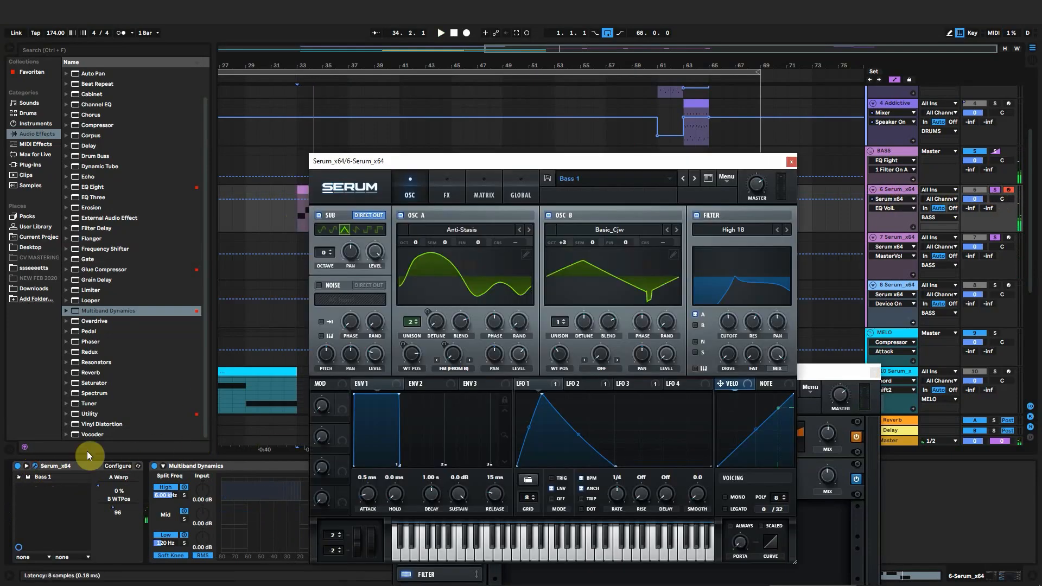
pyautogui.moveTo(539, 160); pyautogui.dragTo(591, 187)
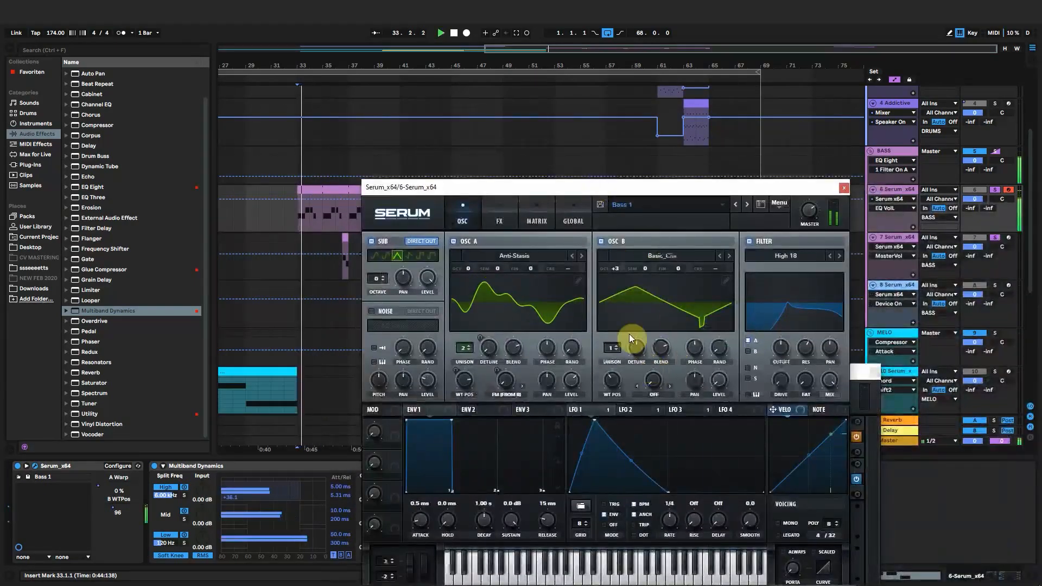
pyautogui.click(505, 220)
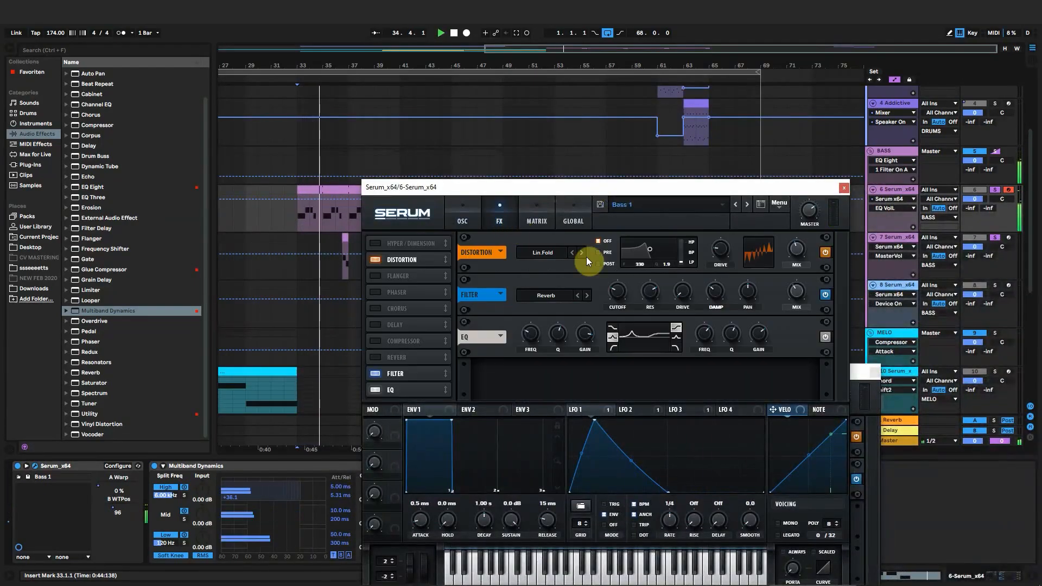
pyautogui.click(720, 253)
pyautogui.press('space')
pyautogui.press('space')
pyautogui.press('space')
pyautogui.press('space')
pyautogui.press('space')
pyautogui.press('space')
pyautogui.moveTo(720, 255); pyautogui.dragTo(721, 252)
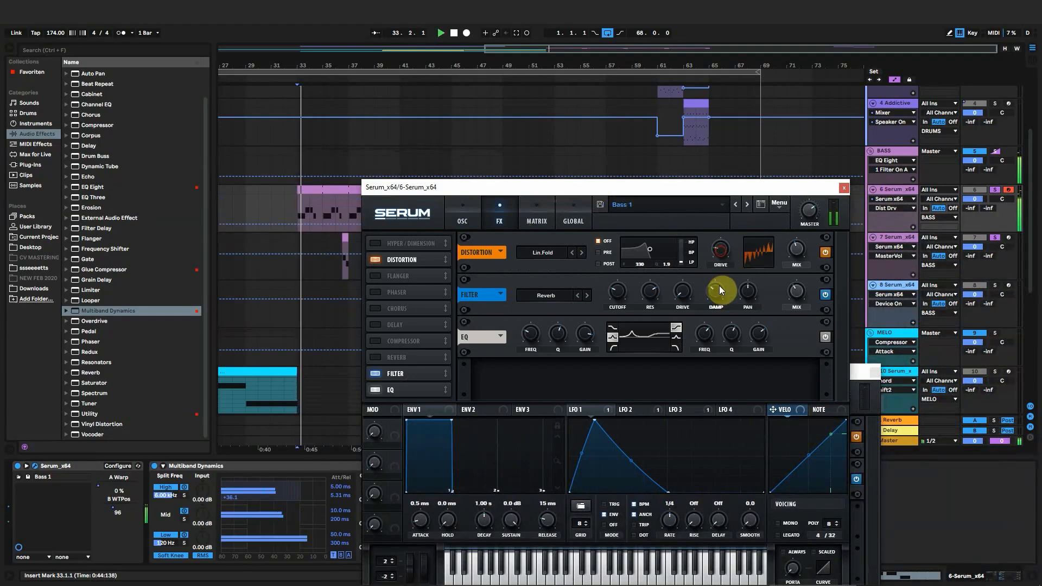
pyautogui.click(845, 188)
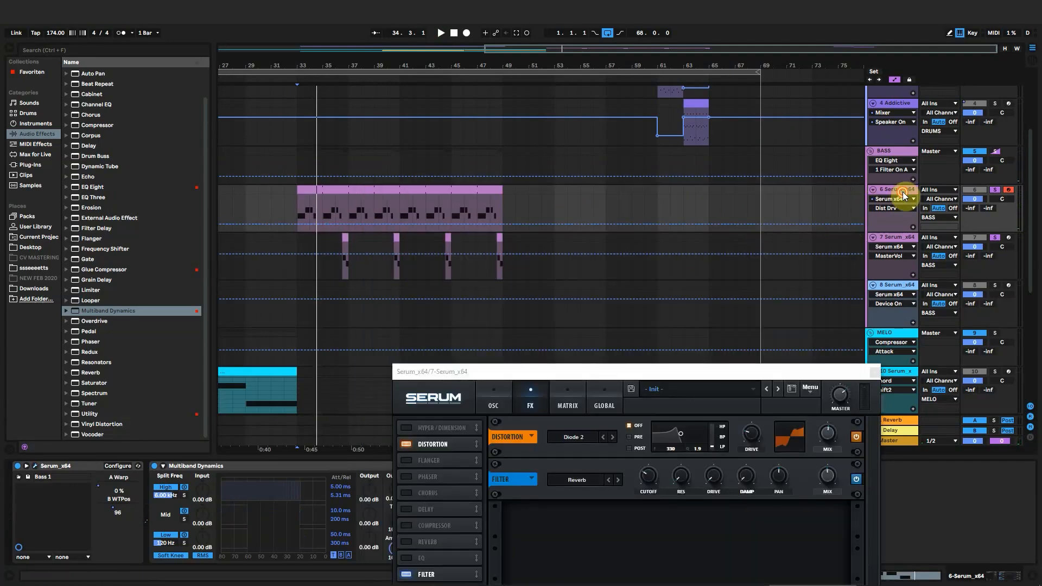
# Set track 7's Reverb filter mix to about 93% and cutoff to 69 Hz while playing the basses.
pyautogui.press('space')
pyautogui.moveTo(538, 371); pyautogui.dragTo(442, 172)
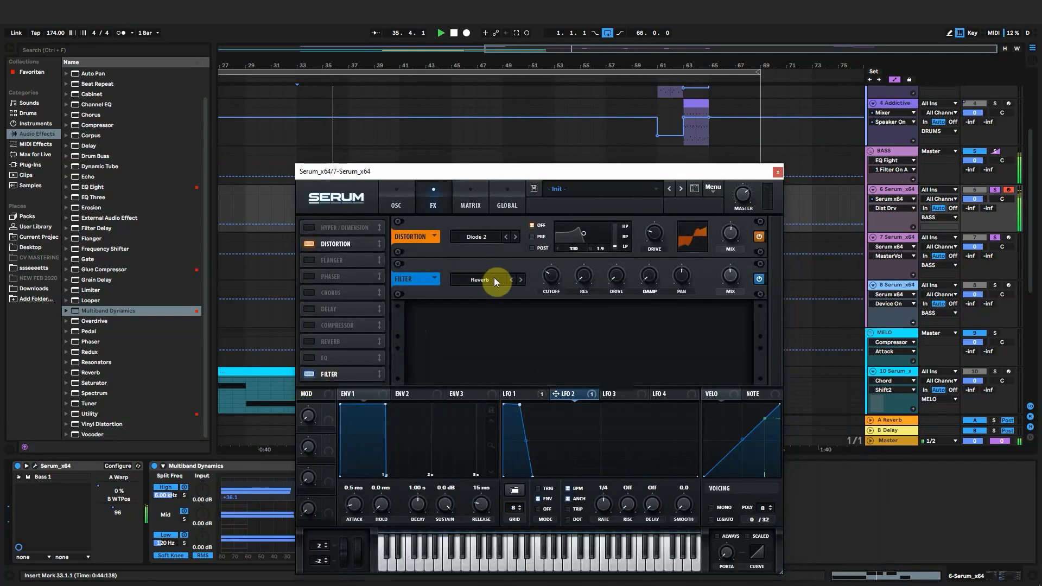
pyautogui.moveTo(555, 274)
pyautogui.mouseDown()
pyautogui.moveTo(552, 288)
pyautogui.moveTo(556, 266)
pyautogui.mouseUp()
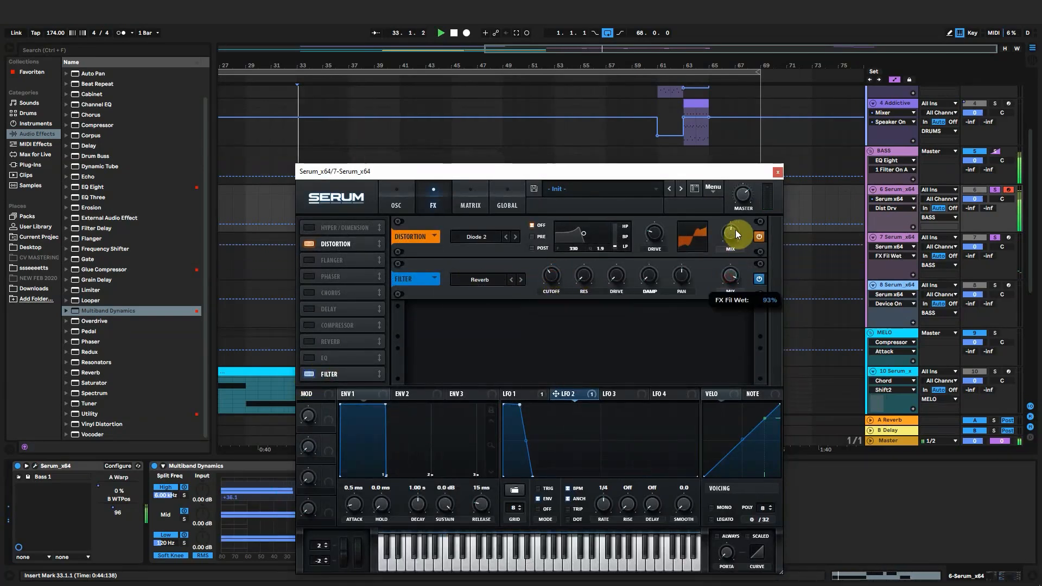
pyautogui.click(548, 273)
pyautogui.moveTo(515, 171); pyautogui.dragTo(521, 311)
pyautogui.click(344, 239)
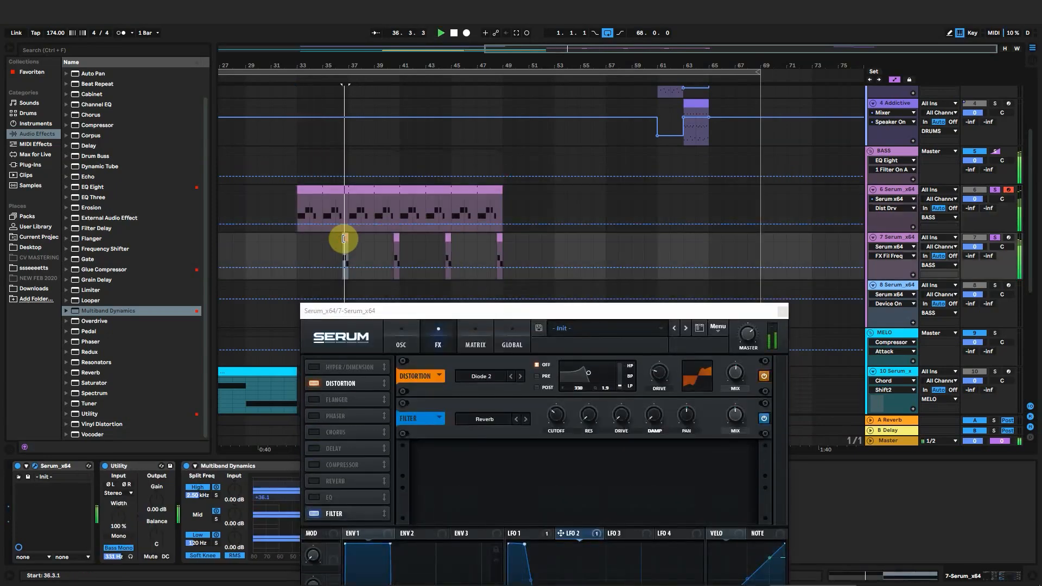
pyautogui.moveTo(560, 422)
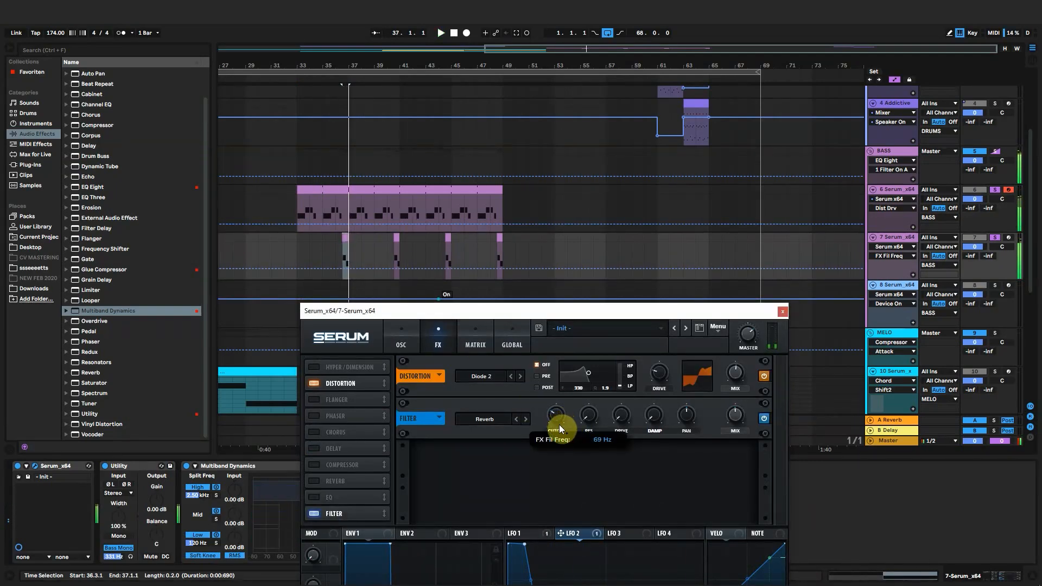
pyautogui.press('space')
# Play from bar 33 and set the Diode 2 distortion drive on track 7 to 24%.
pyautogui.click(296, 205)
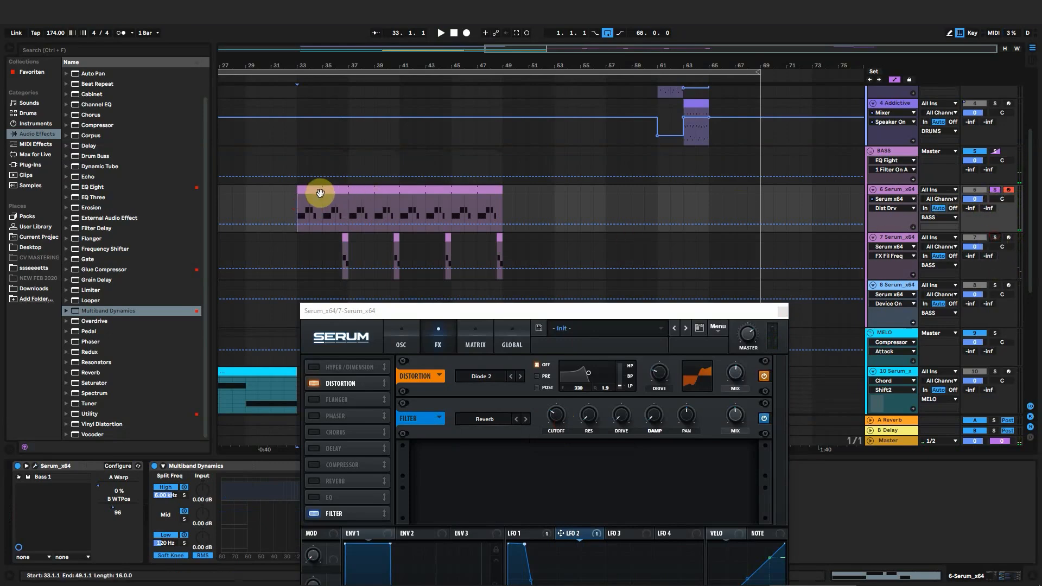
pyautogui.press('space')
pyautogui.moveTo(575, 317); pyautogui.dragTo(572, 201)
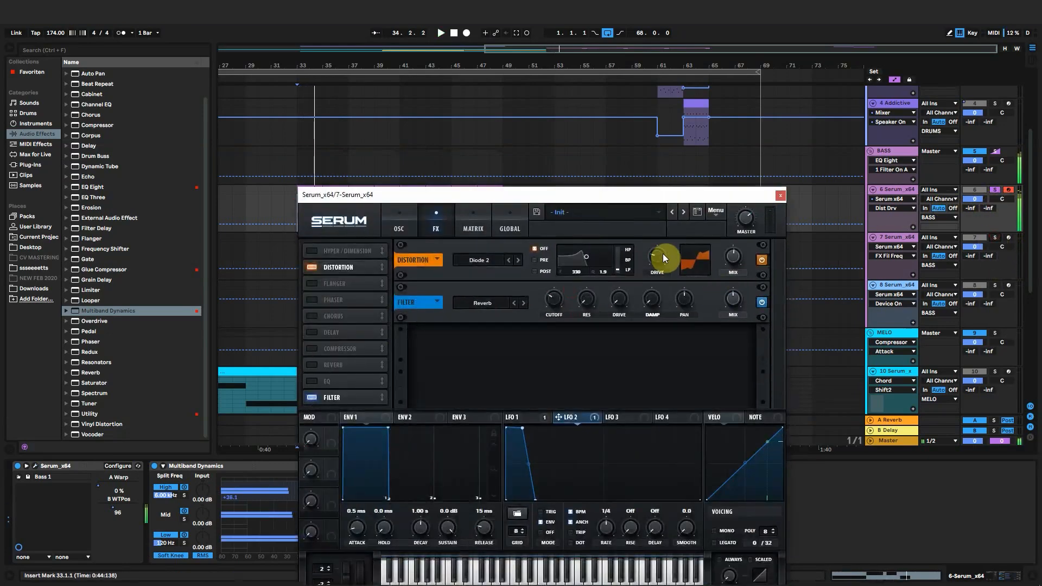
pyautogui.press('space')
pyautogui.press('space')
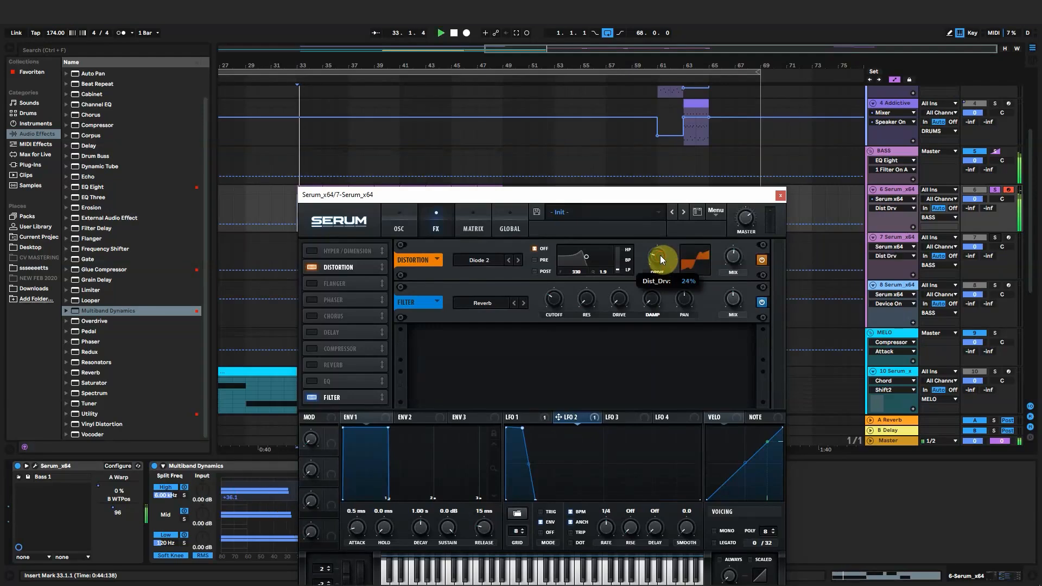
pyautogui.press('space')
# Open track 6's Serum and review its effects chain and oscillator settings.
pyautogui.click(806, 203)
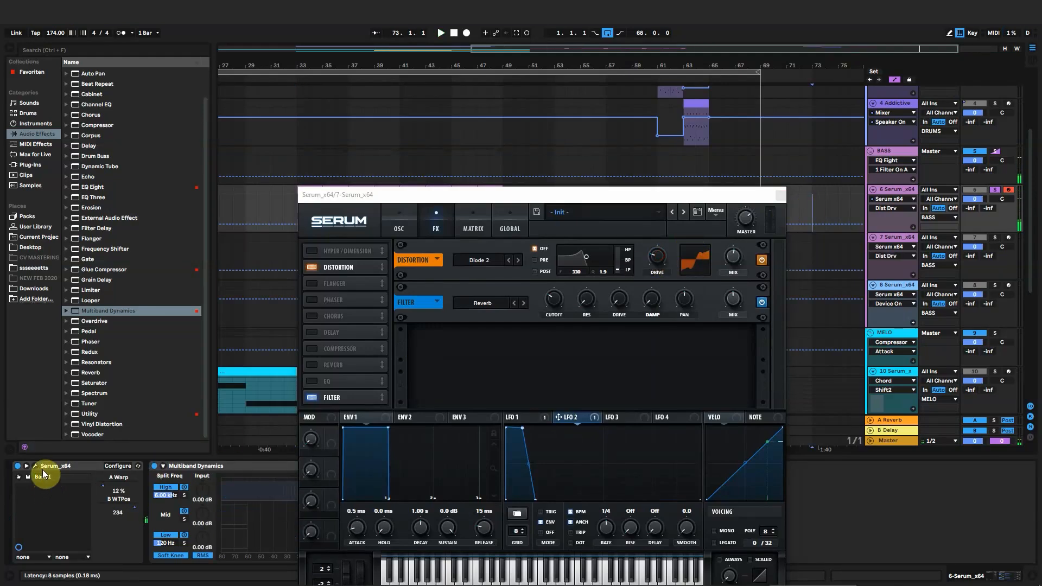
pyautogui.click(35, 465)
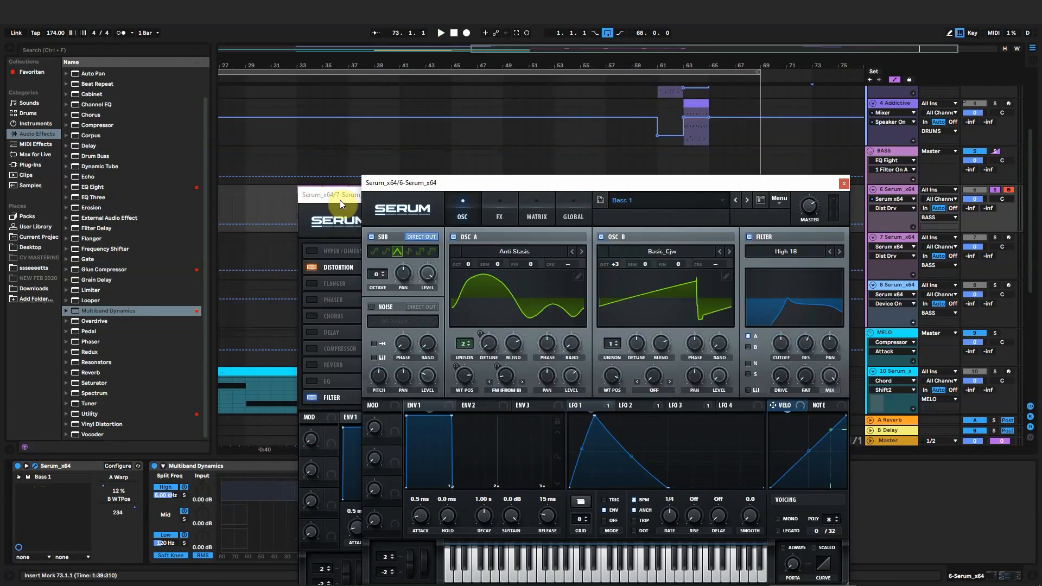
pyautogui.moveTo(329, 200); pyautogui.dragTo(227, 244)
pyautogui.click(657, 243)
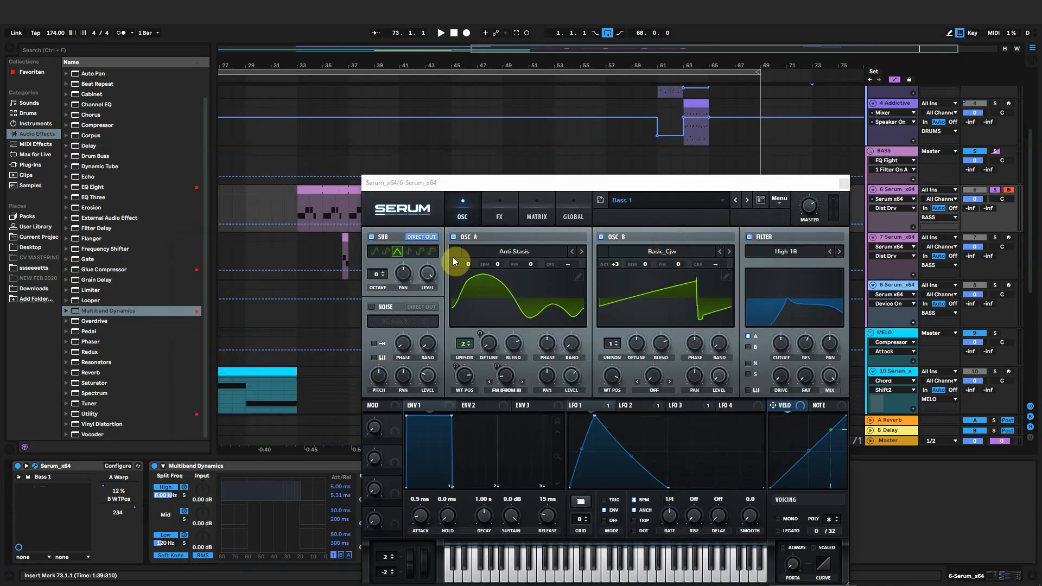
pyautogui.moveTo(568, 180); pyautogui.dragTo(524, 155)
pyautogui.click(454, 190)
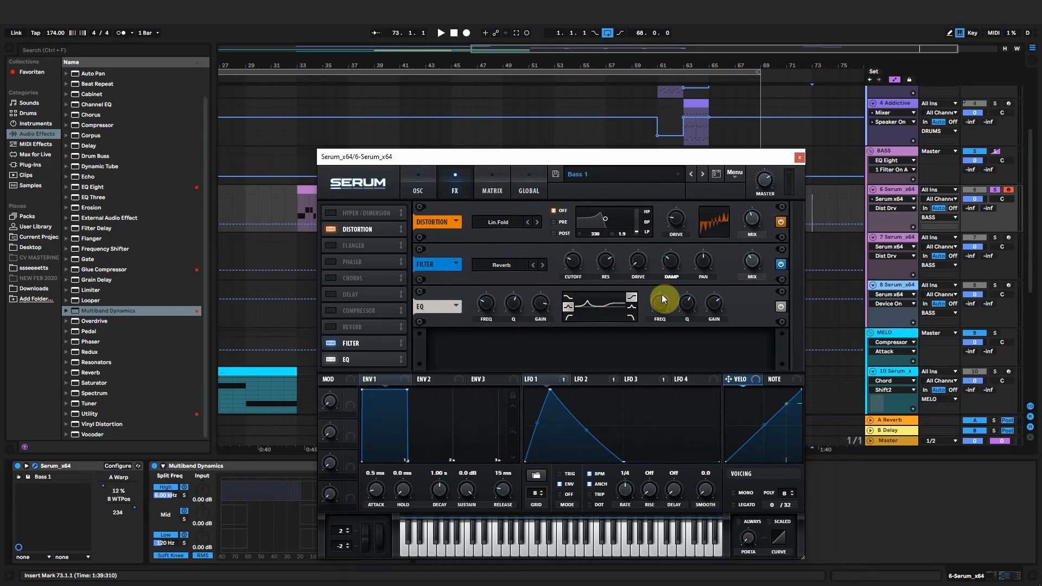
pyautogui.click(417, 191)
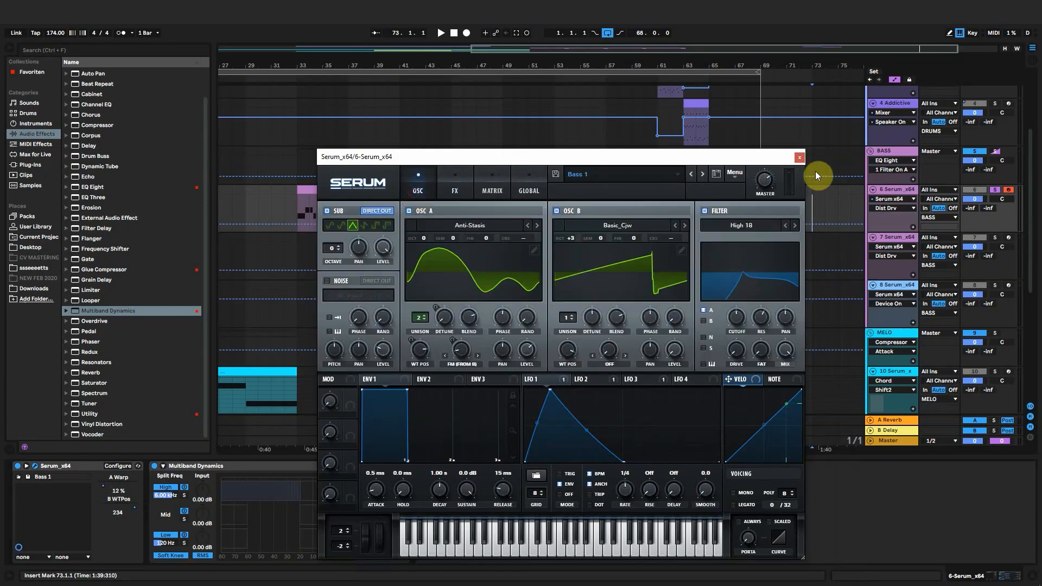
pyautogui.moveTo(755, 159); pyautogui.dragTo(679, 133)
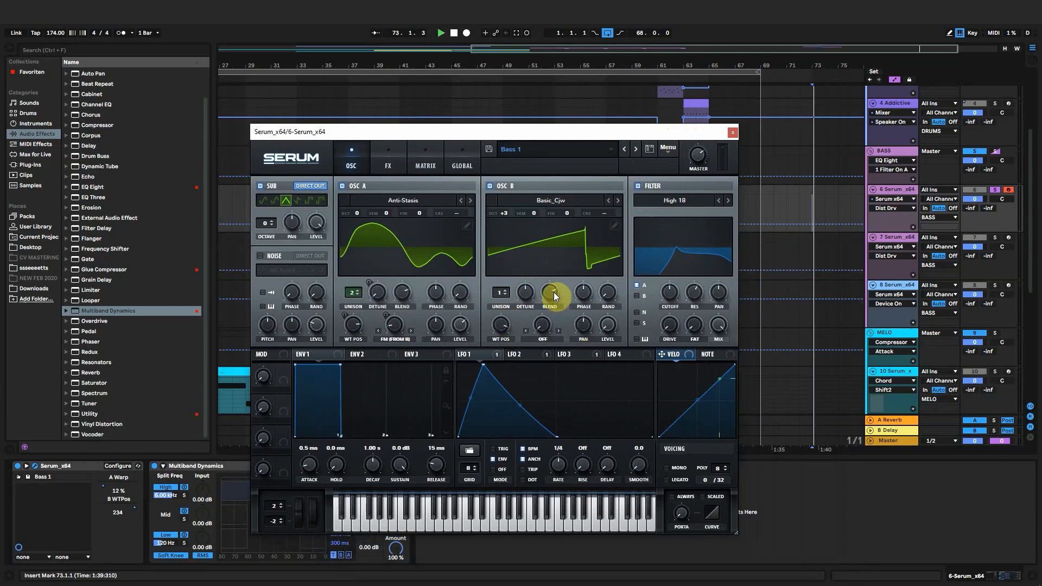
# Play track 6's bass from bar 33 with Serum's effects in view, and close the plugin window.
pyautogui.moveTo(492, 132); pyautogui.dragTo(520, 150)
pyautogui.click(303, 211)
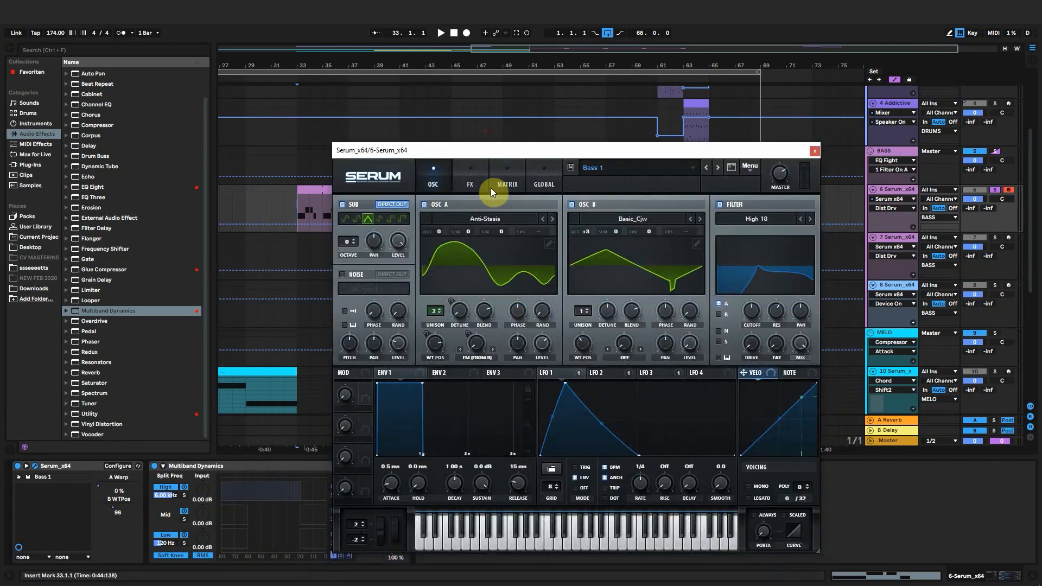
pyautogui.press('space')
pyautogui.click(471, 185)
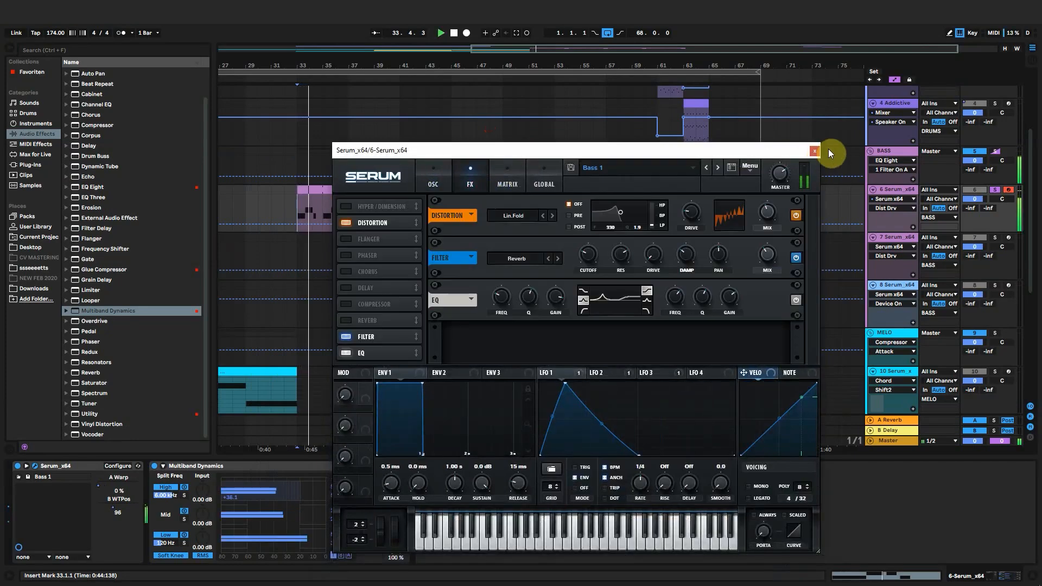
pyautogui.click(814, 151)
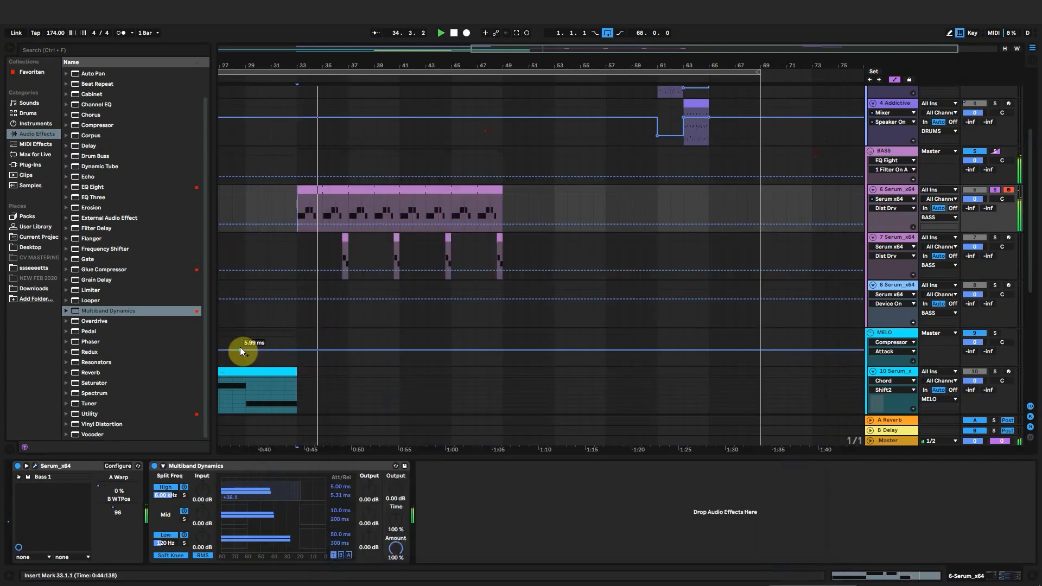
# Add Overdrive after Multiband Dynamics on track 6 and set its Dry/Wet to 13% while auditioning the bass.
pyautogui.doubleClick(99, 321)
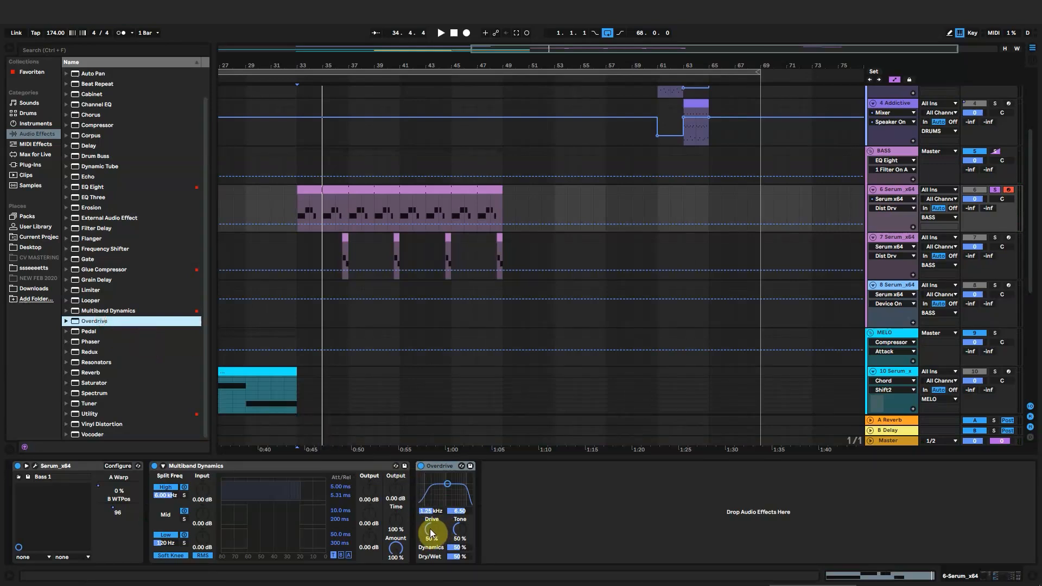
pyautogui.press('space')
pyautogui.moveTo(456, 557); pyautogui.dragTo(456, 578)
pyautogui.press('space')
pyautogui.press('space')
pyautogui.press('space')
pyautogui.press('space')
pyautogui.press('space')
pyautogui.press('space')
pyautogui.press('space')
pyautogui.press('space')
pyautogui.press('space')
pyautogui.press('space')
# Set the Overdrive's drive on track 6 to 63% and audition the result.
pyautogui.moveTo(431, 530)
pyautogui.mouseDown()
pyautogui.moveTo(431, 511)
pyautogui.moveTo(431, 522)
pyautogui.mouseUp()
pyautogui.press('space')
pyautogui.press('space')
pyautogui.press('space')
# Add EQ Eight after Overdrive on track 6 and shape the lows, with a narrow deep cut and a band at 141 Hz.
pyautogui.moveTo(93, 187); pyautogui.dragTo(556, 494)
pyautogui.click(526, 554)
pyautogui.press('space')
pyautogui.moveTo(630, 506); pyautogui.dragTo(580, 503)
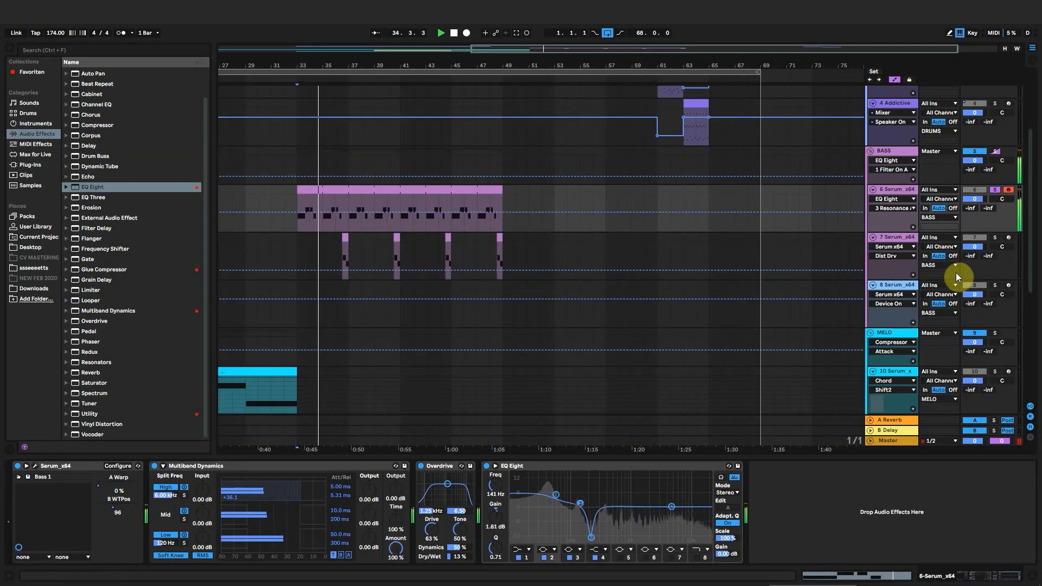
# Turn off the bass solos during playback and show the BASS group's effect chain.
pyautogui.click(995, 190)
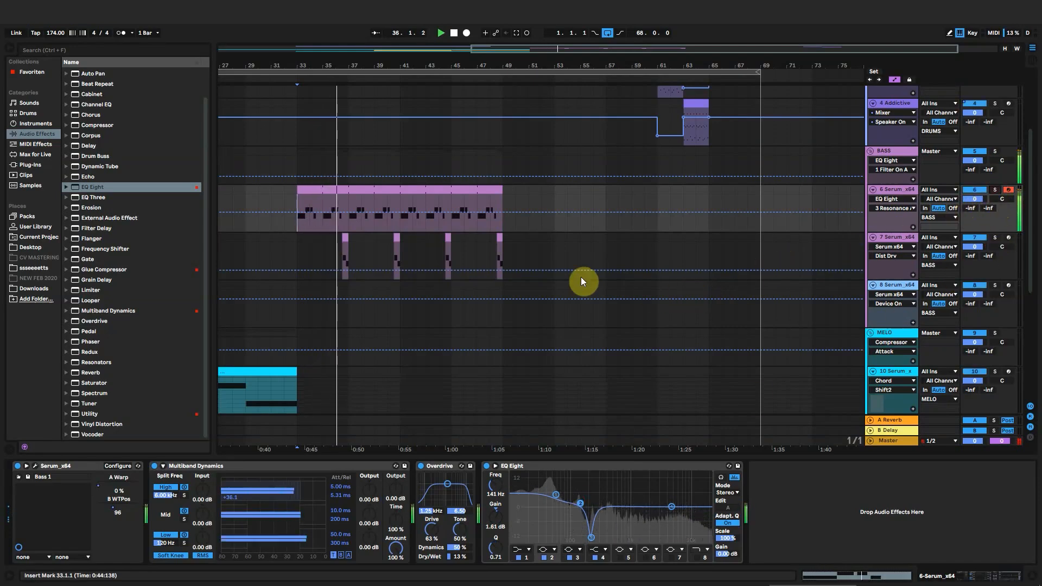
pyautogui.scroll(2, 624, 234)
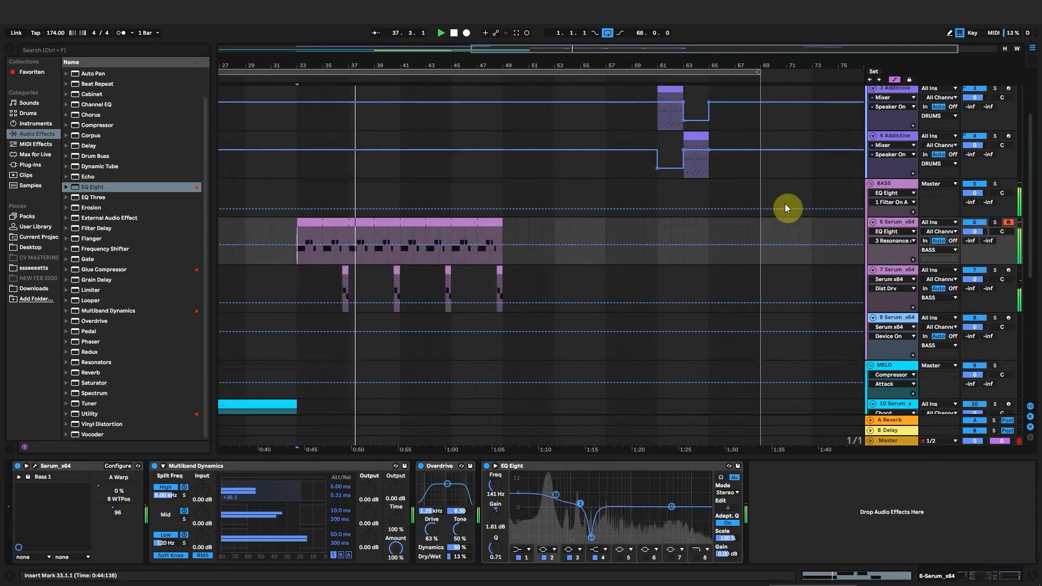
pyautogui.click(891, 186)
pyautogui.scroll(2, 284, 246)
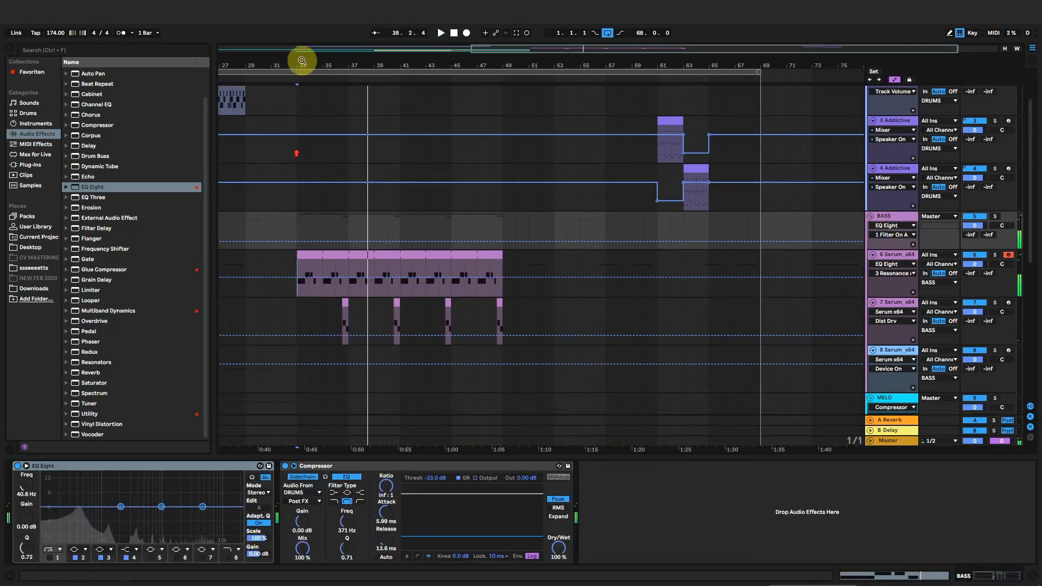